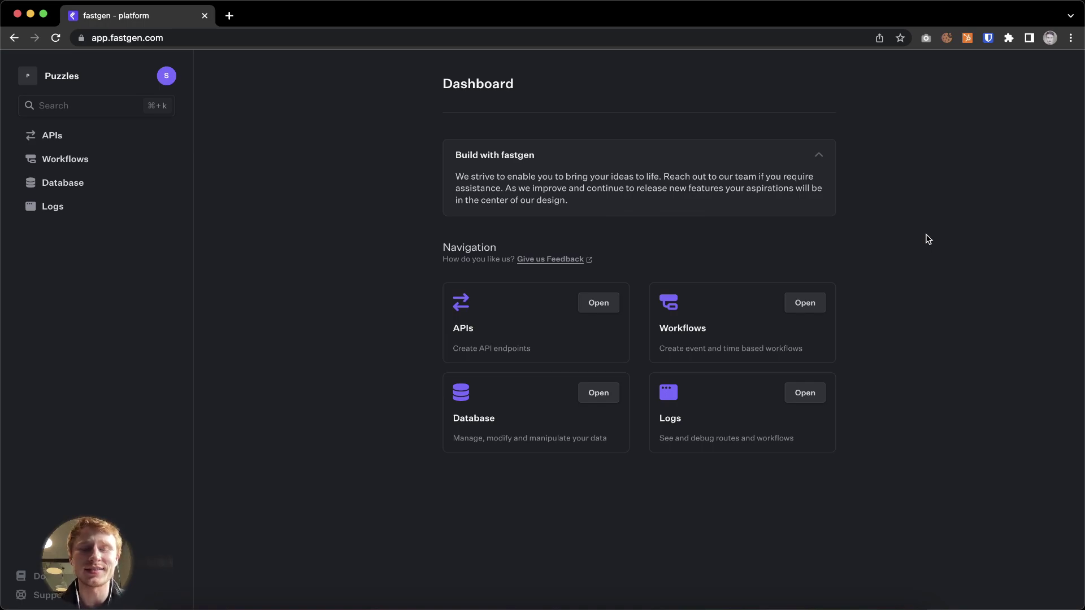
- Add a new GET API route from the APIs list
{"action": "left_click", "coordinate": [585, 308]}
{"action": "left_click", "coordinate": [1052, 67]}
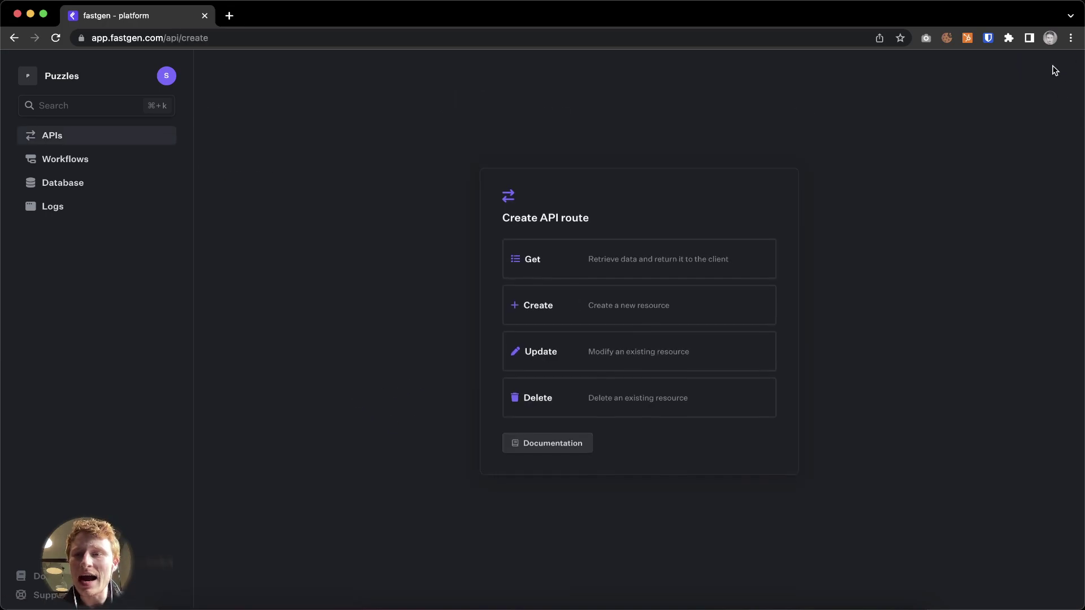
{"action": "left_click", "coordinate": [668, 273]}
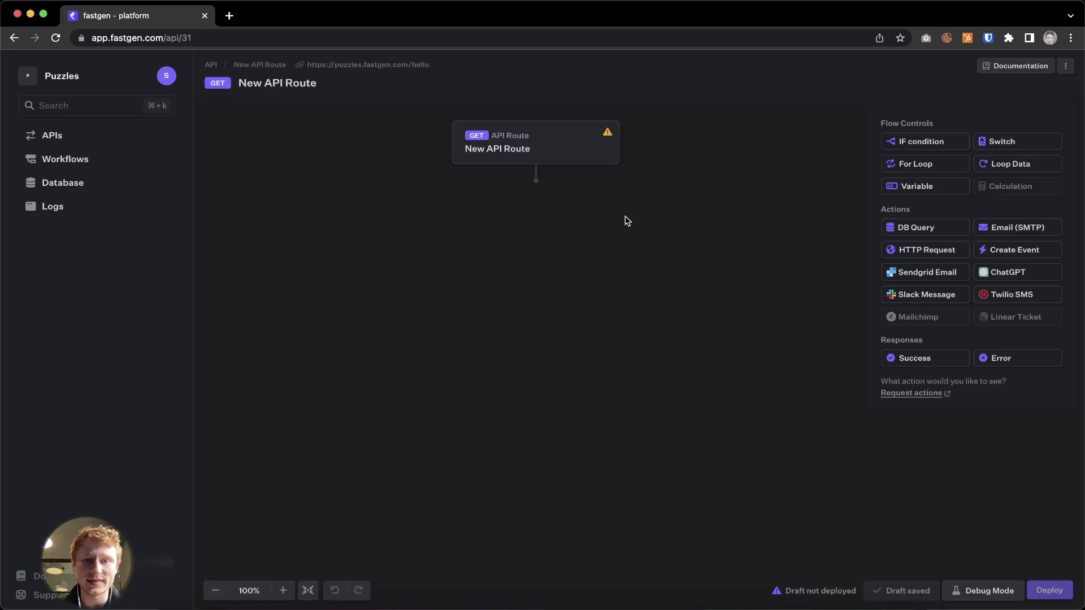
- Name the route 'Example', review its Authentication and Validation tabs, and save it
{"action": "left_click", "coordinate": [545, 151]}
{"action": "left_click", "coordinate": [515, 178]}
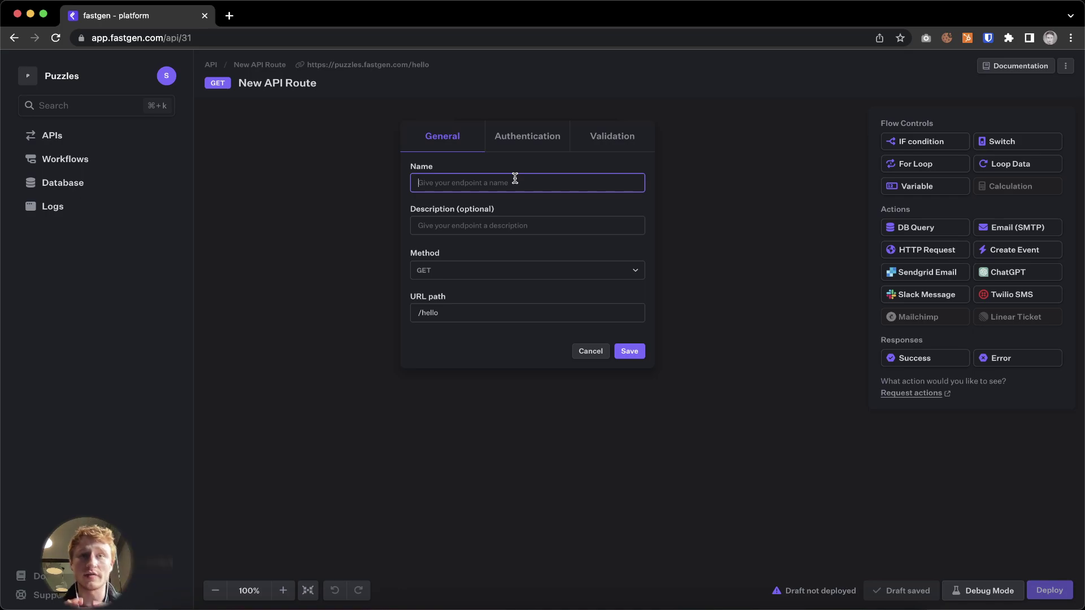
{"action": "type", "text": "Example"}
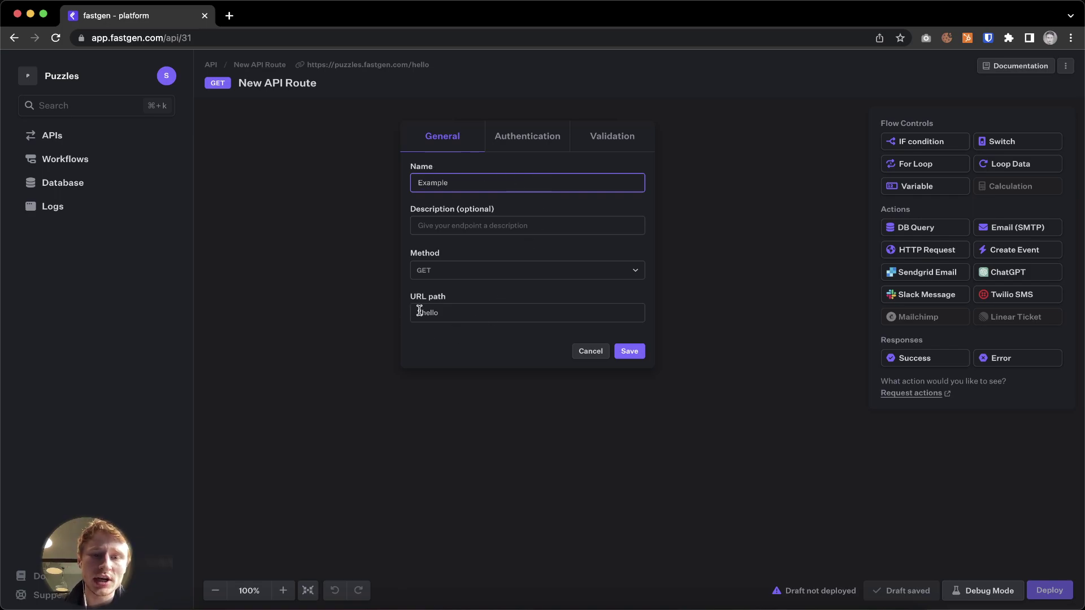
{"action": "left_click", "coordinate": [525, 137]}
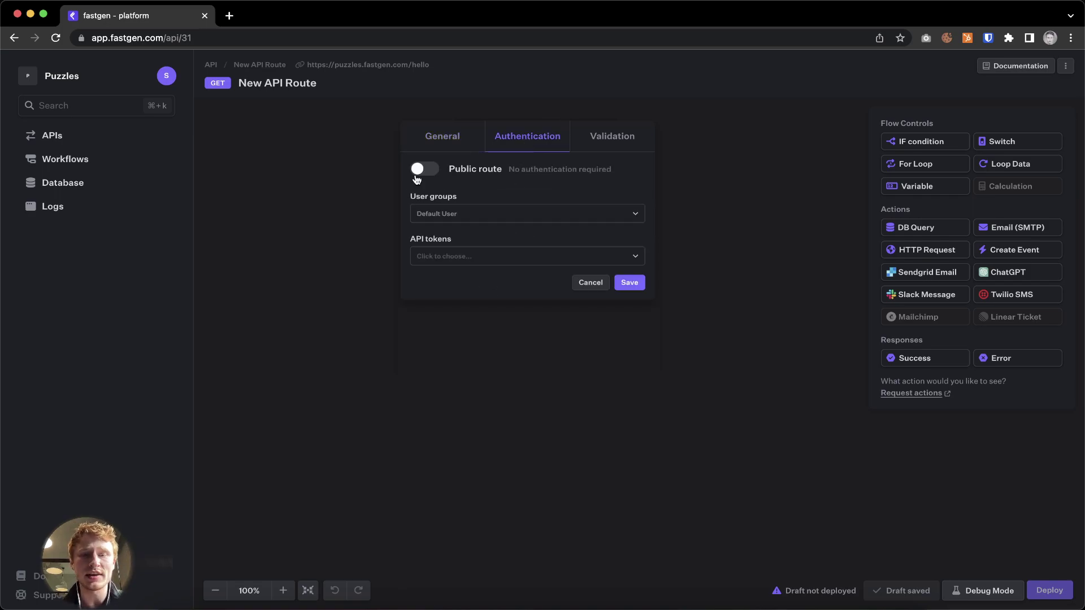
{"action": "left_click", "coordinate": [624, 150]}
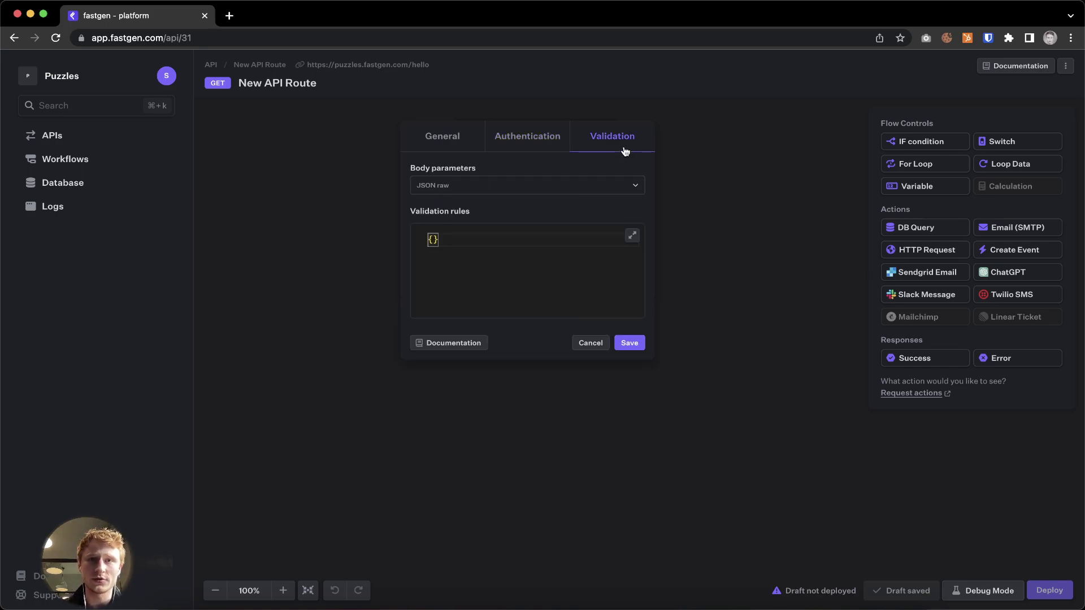
{"action": "left_click", "coordinate": [626, 345]}
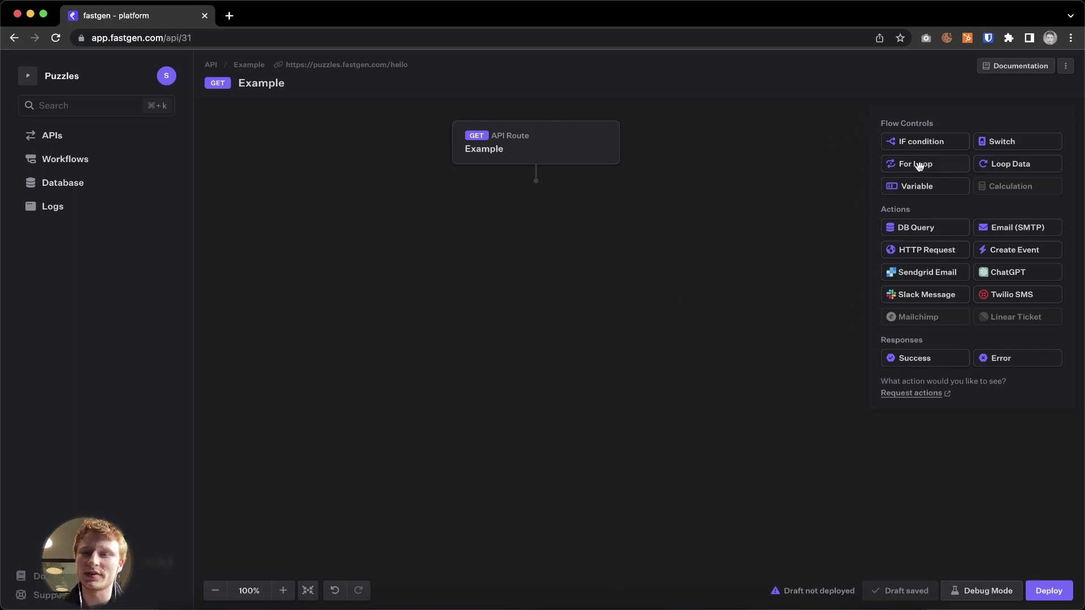
- Place an If condition step below the route node, leaving its settings unchanged
{"action": "left_click_drag", "start_coordinate": [929, 144], "coordinate": [521, 206]}
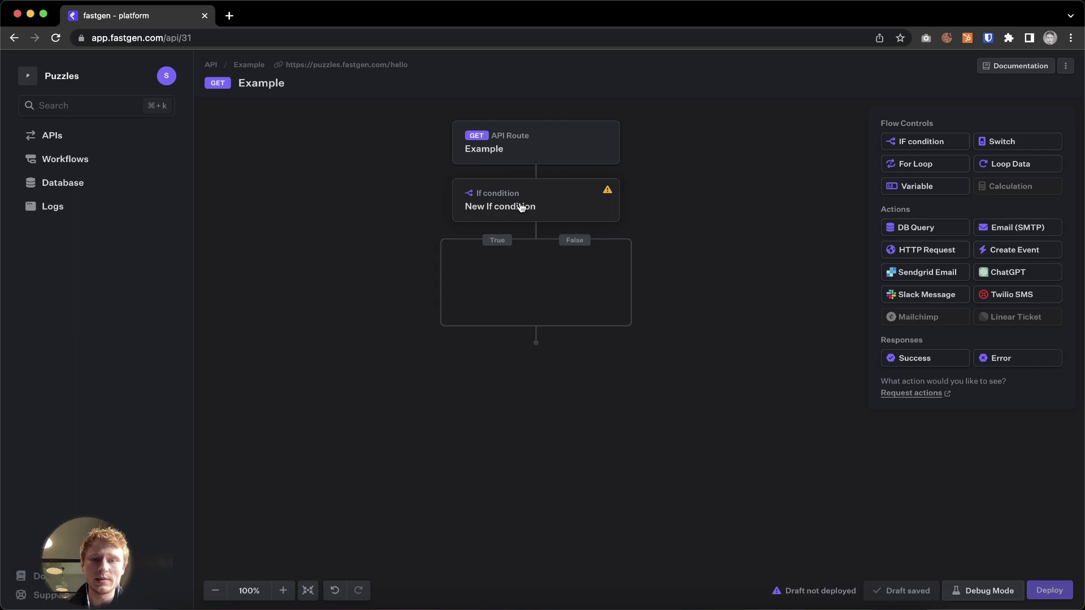
{"action": "left_click", "coordinate": [521, 207]}
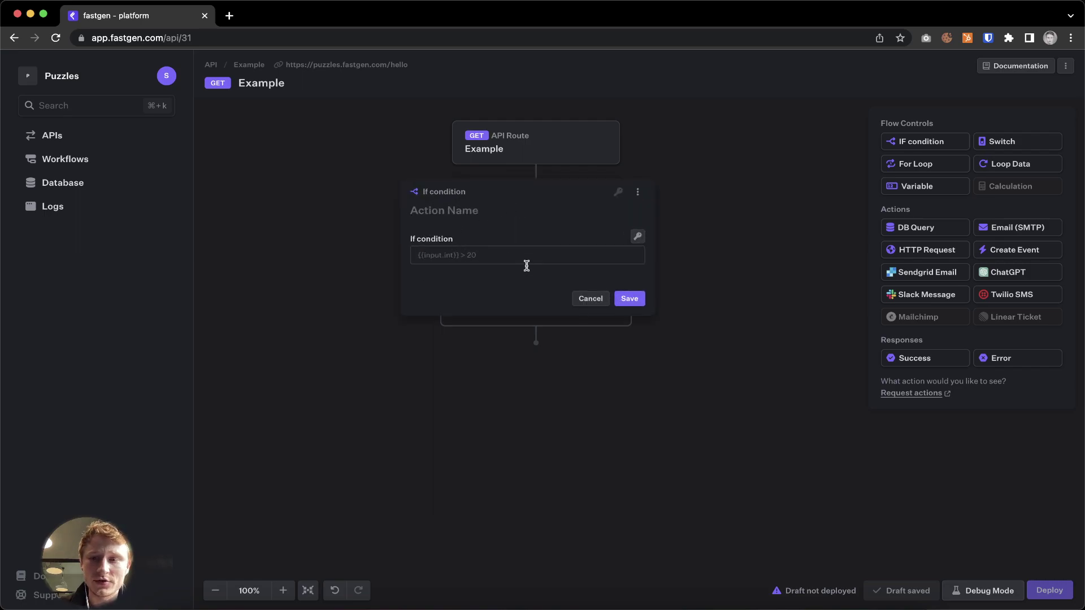
{"action": "left_click", "coordinate": [645, 448]}
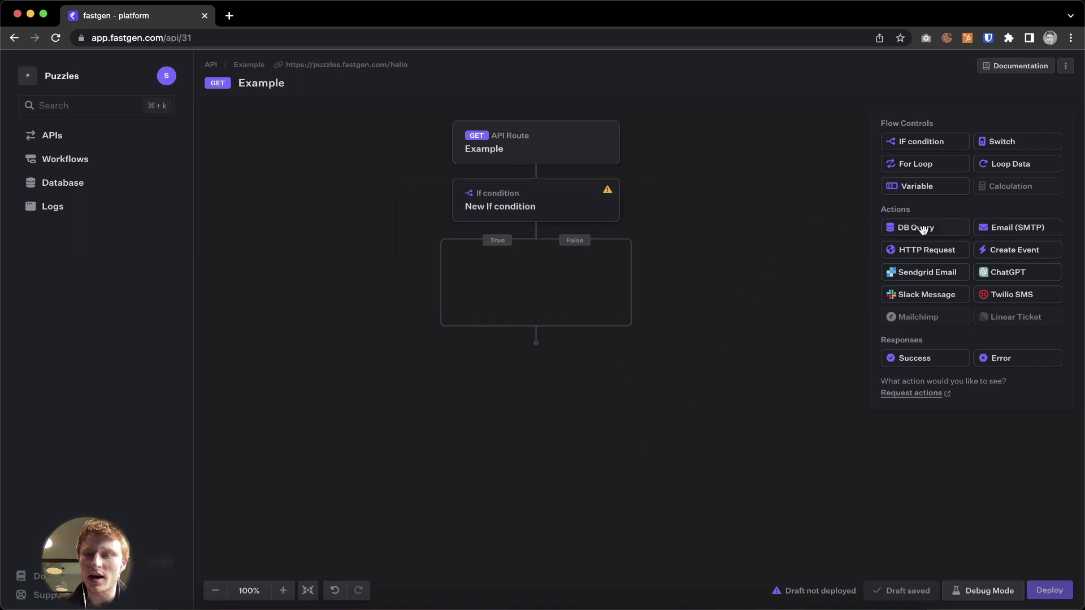
- Add a database query to the True branch and start an 'INSERT INTO' SQL statement
{"action": "left_click_drag", "start_coordinate": [922, 229], "coordinate": [402, 272]}
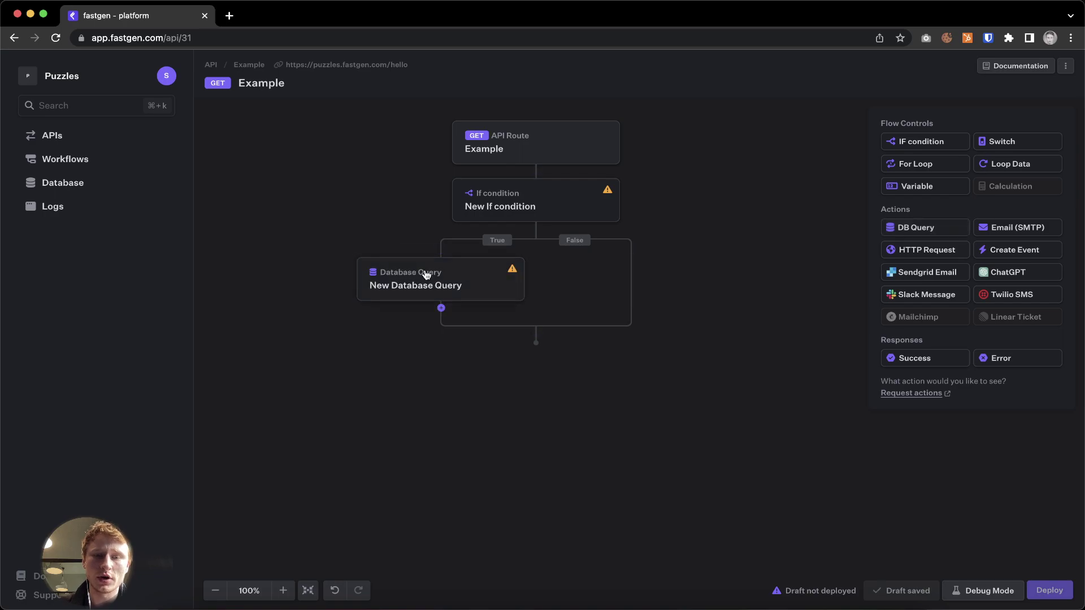
{"action": "left_click", "coordinate": [466, 278]}
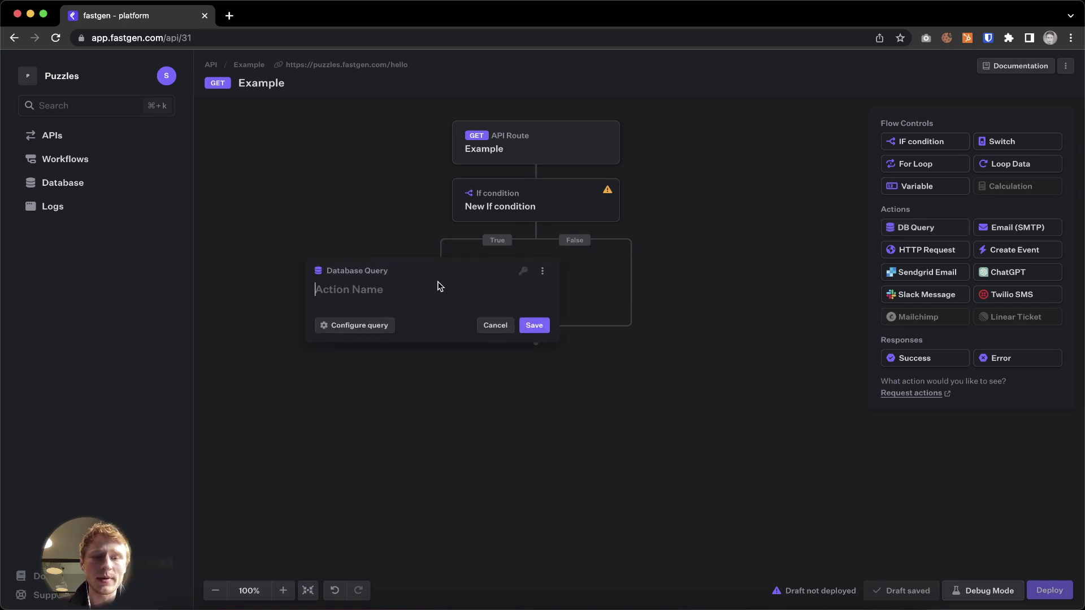
{"action": "left_click", "coordinate": [368, 326]}
{"action": "type", "text": "INSERT INTO"}
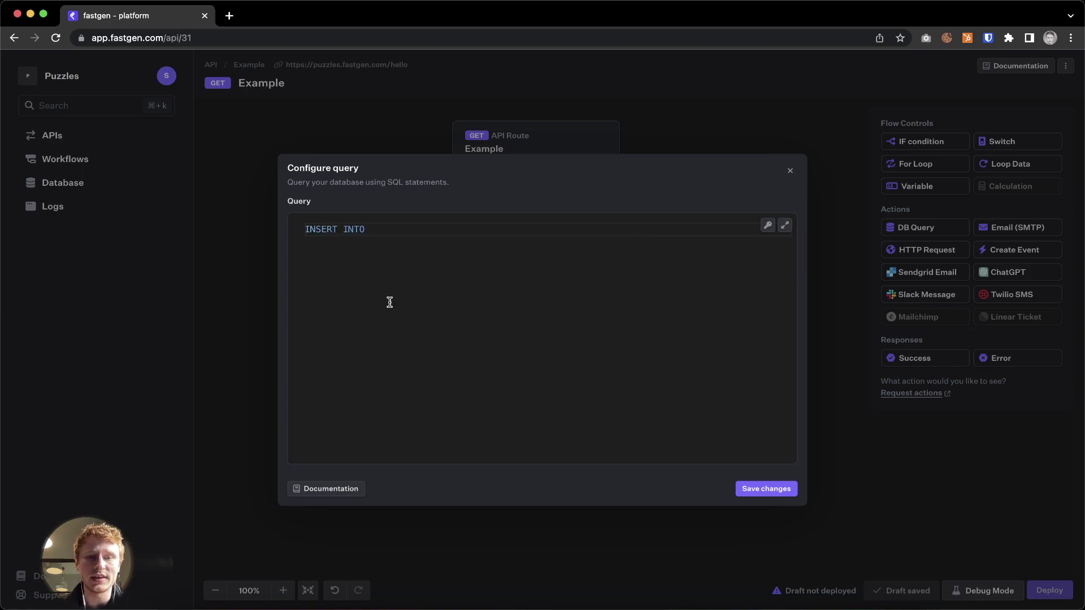
{"action": "left_click", "coordinate": [790, 171]}
{"action": "left_click", "coordinate": [714, 270]}
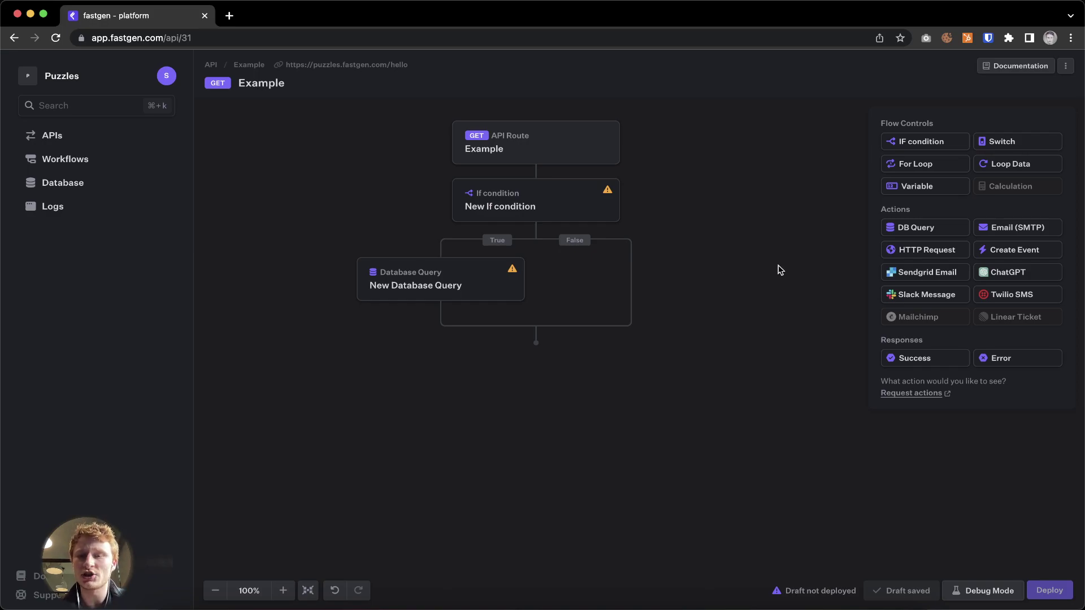
- Add a Slack Message step to the False branch
{"action": "left_click_drag", "start_coordinate": [924, 293], "coordinate": [623, 283]}
{"action": "left_click", "coordinate": [655, 287]}
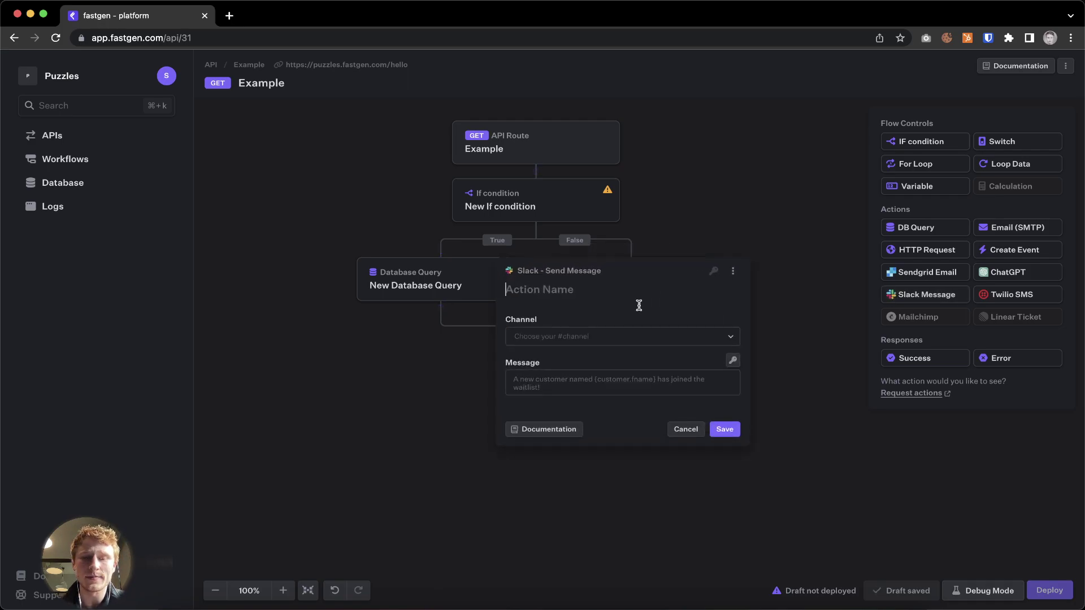
{"action": "left_click", "coordinate": [726, 207]}
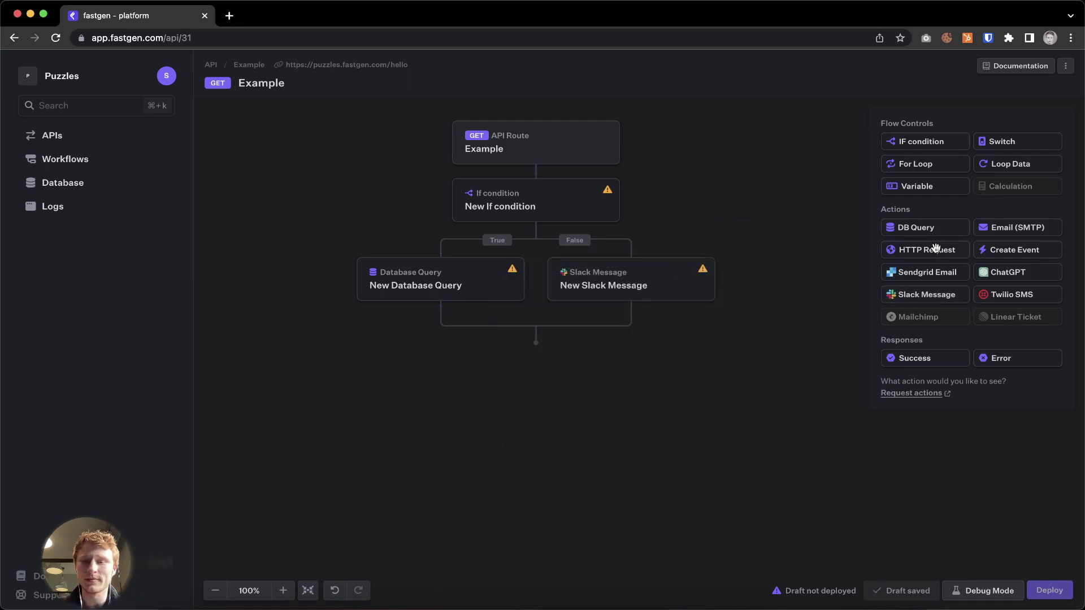
- Add an HTTP Request step below the branches, keeping it without authentication
{"action": "left_click_drag", "start_coordinate": [937, 248], "coordinate": [517, 366]}
{"action": "left_click", "coordinate": [521, 365]}
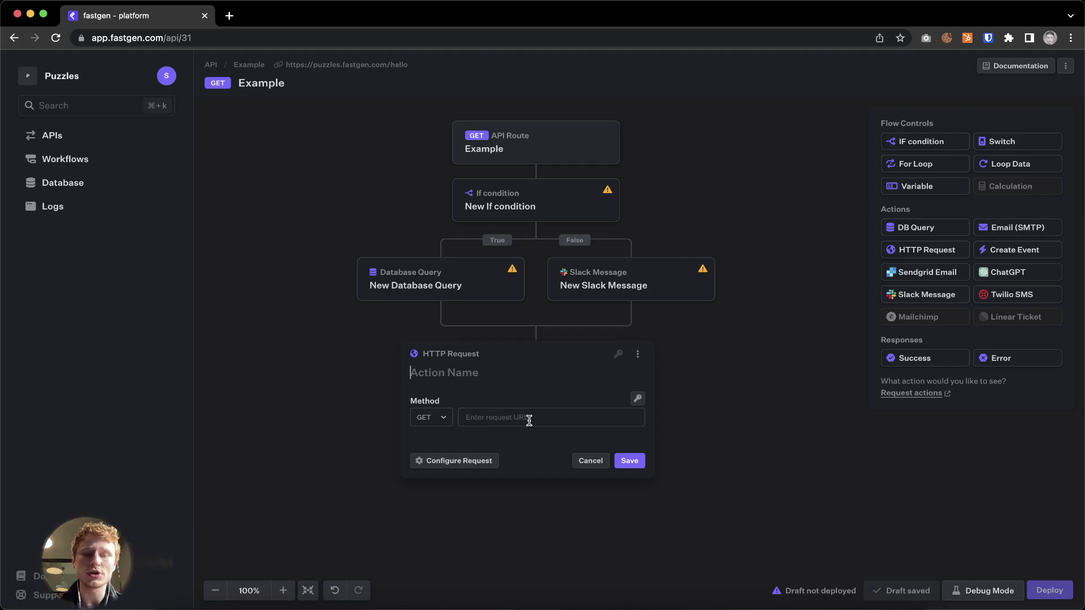
{"action": "left_click", "coordinate": [459, 461]}
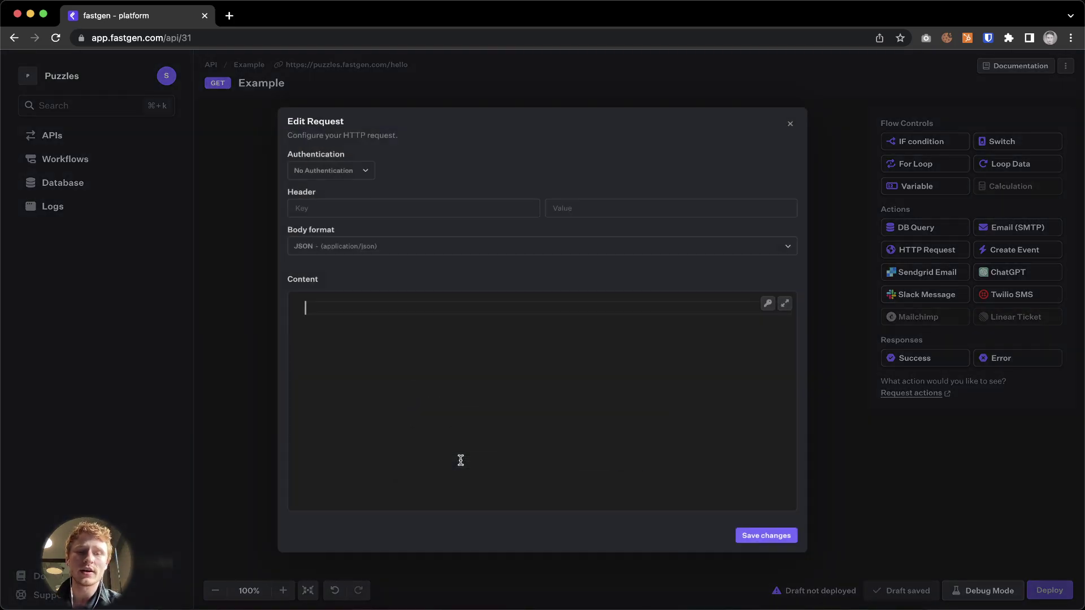
{"action": "left_click", "coordinate": [351, 172]}
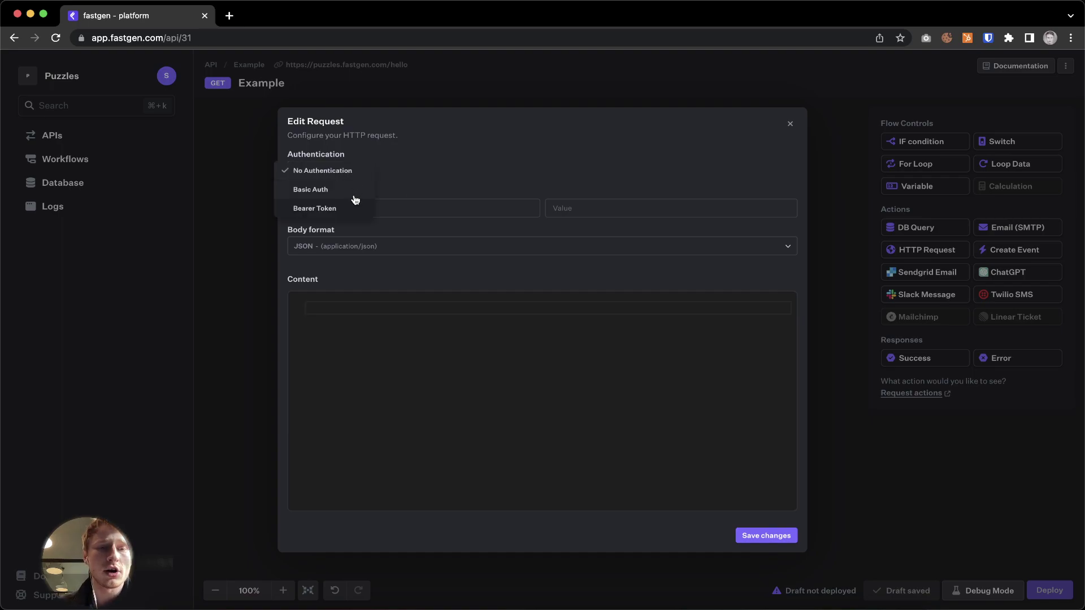
{"action": "left_click", "coordinate": [455, 152]}
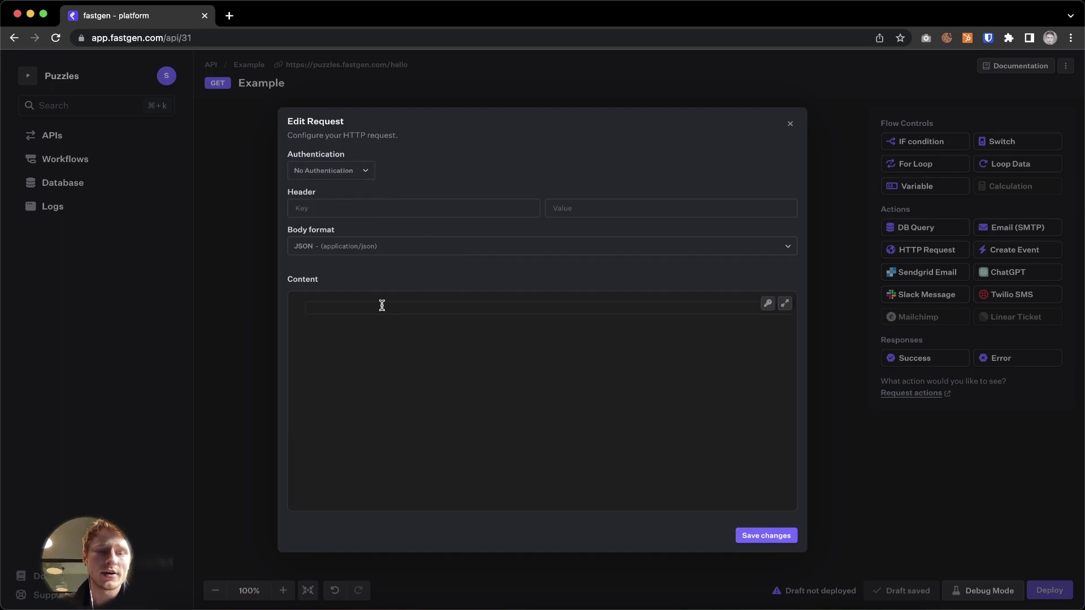
- Close the HTTP Request configuration and collapse its settings
{"action": "left_click", "coordinate": [897, 482]}
{"action": "left_click", "coordinate": [898, 484]}
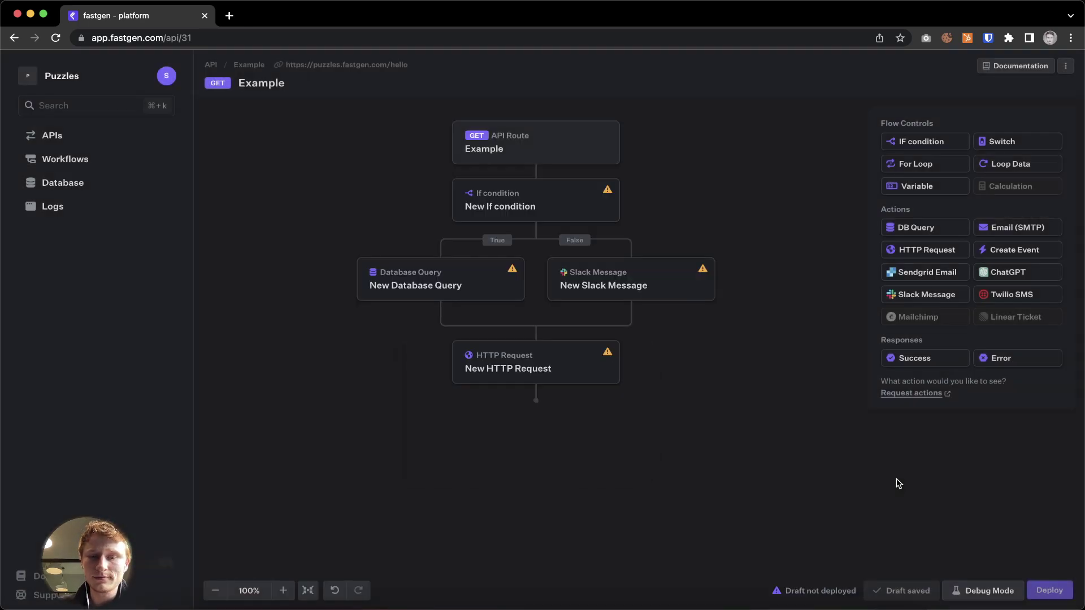
{"action": "scroll", "coordinate": [898, 484], "scroll_direction": "down", "scroll_amount": 3}
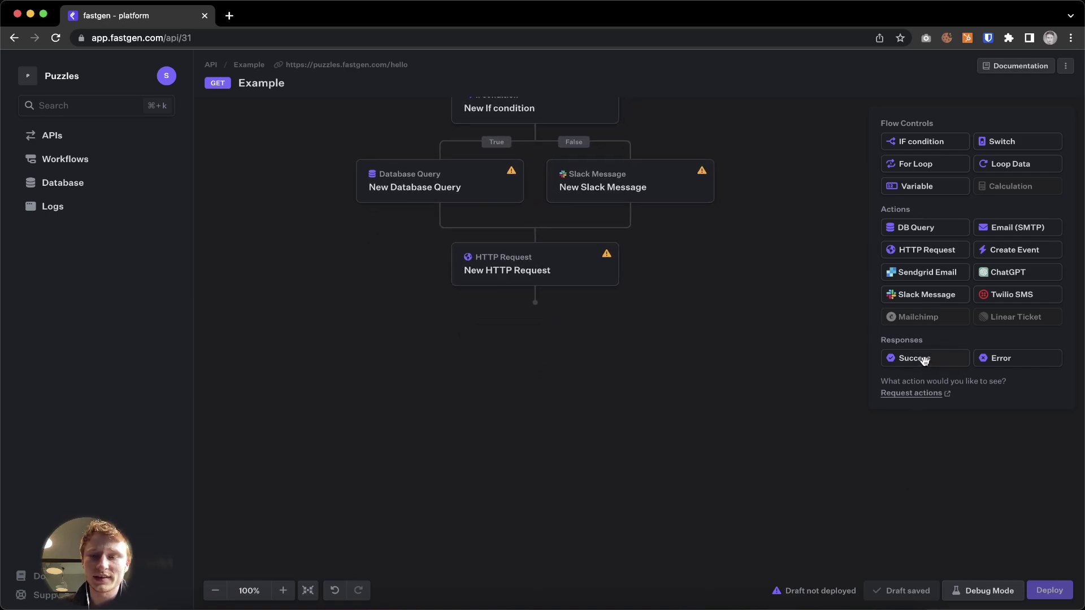
- End the flow with a saved 200 - OK Success response and enter Debug Mode
{"action": "left_click_drag", "start_coordinate": [924, 360], "coordinate": [533, 324]}
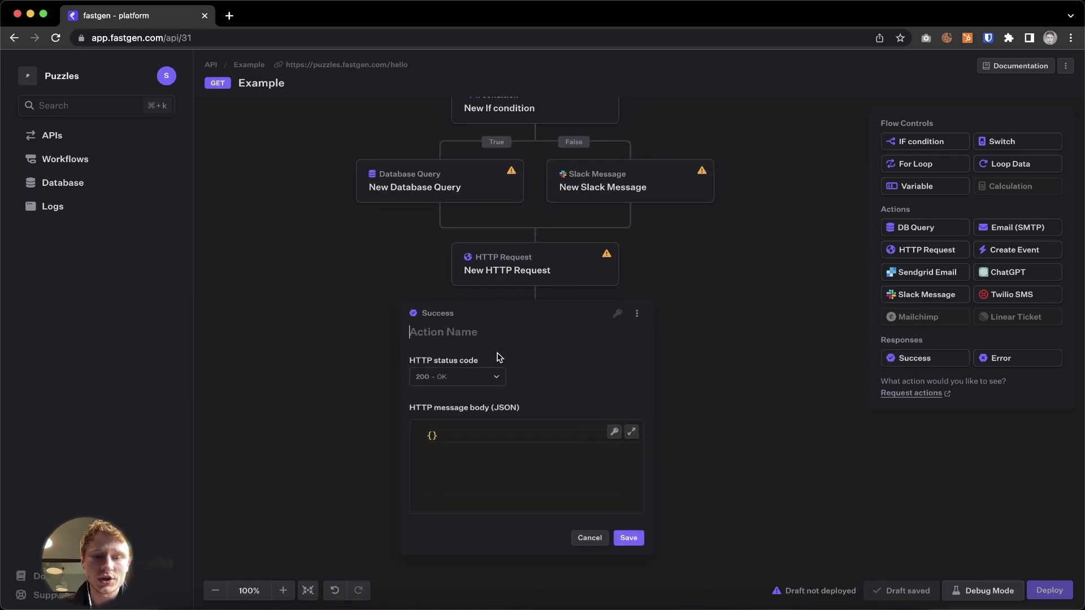
{"action": "left_click", "coordinate": [464, 381]}
{"action": "left_click", "coordinate": [526, 385]}
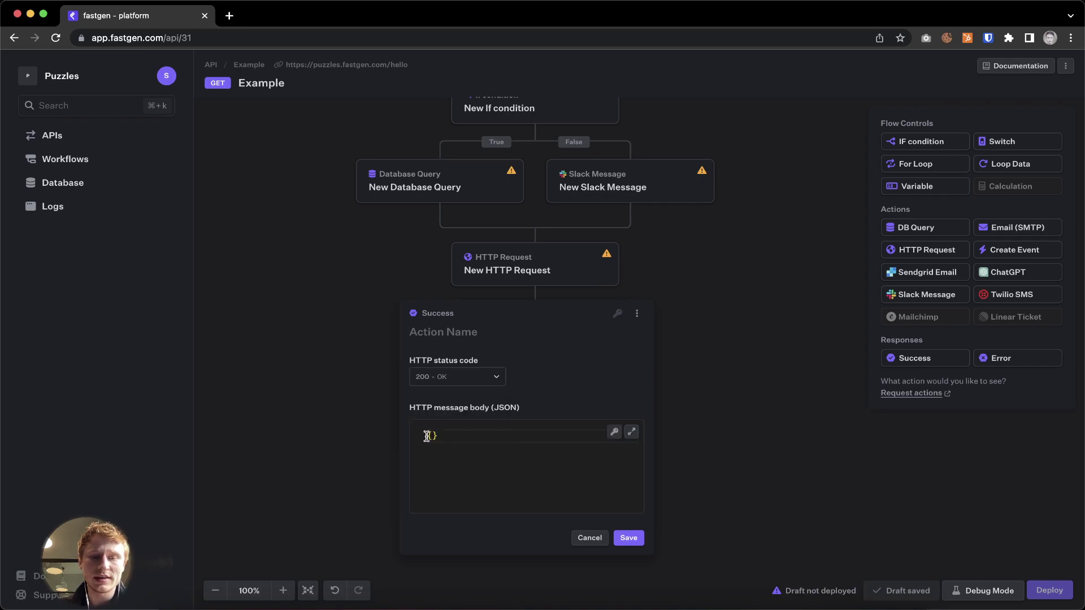
{"action": "left_click", "coordinate": [629, 538]}
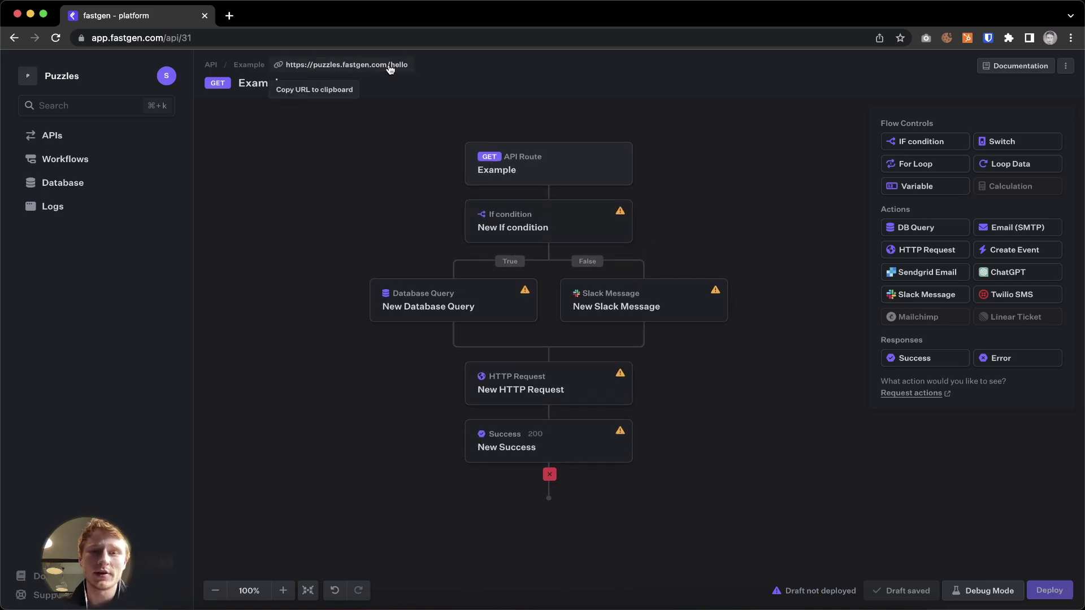
{"action": "left_click", "coordinate": [987, 593]}
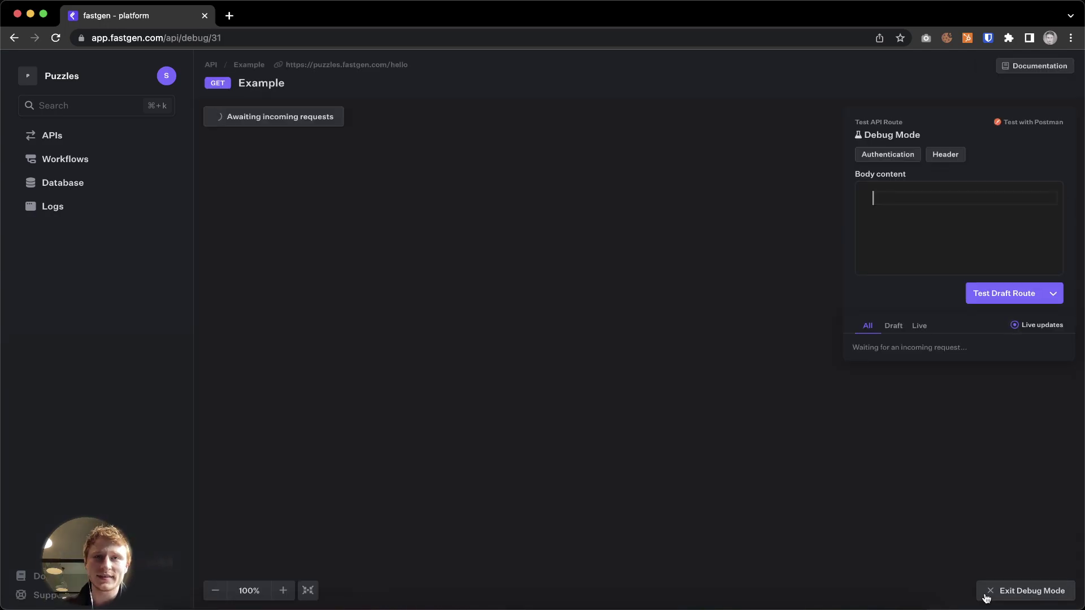
- Test the draft Example route and read its 401 authentication-required error on the route node
{"action": "left_click", "coordinate": [983, 294]}
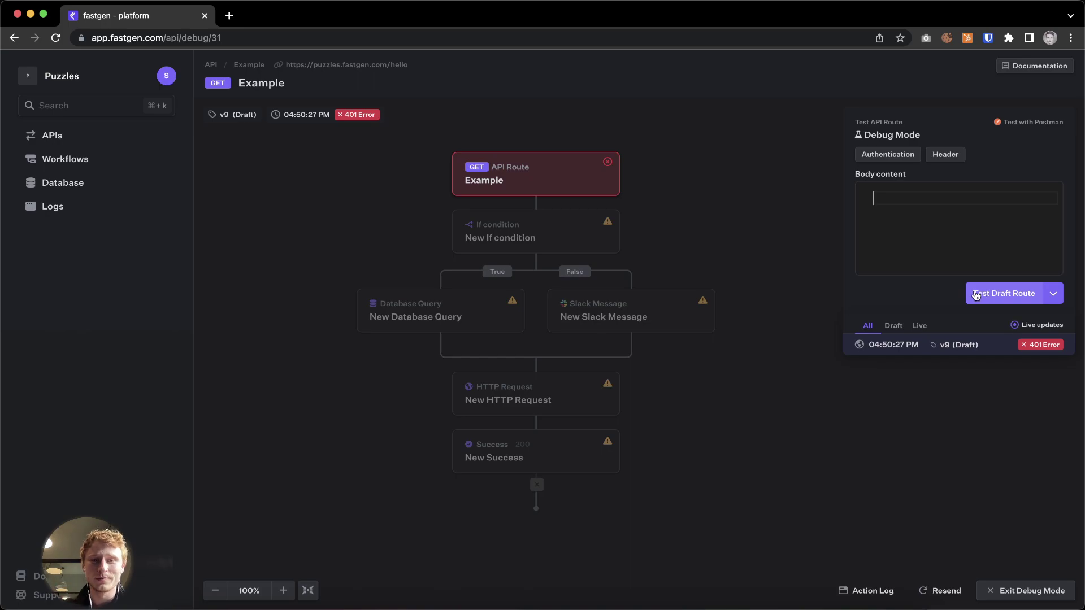
{"action": "left_click", "coordinate": [577, 178]}
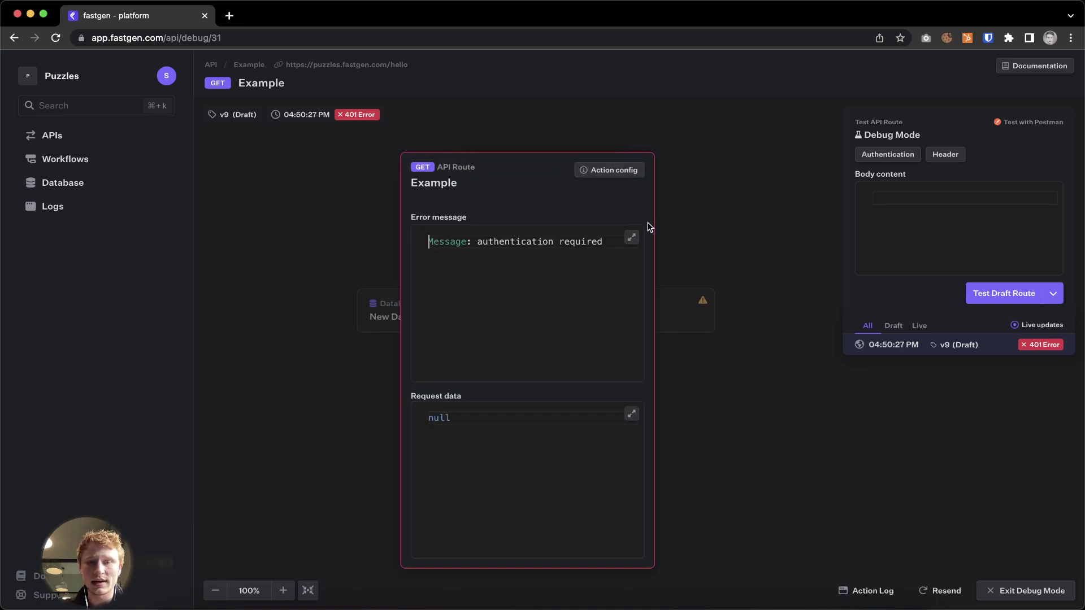
{"action": "left_click", "coordinate": [766, 453]}
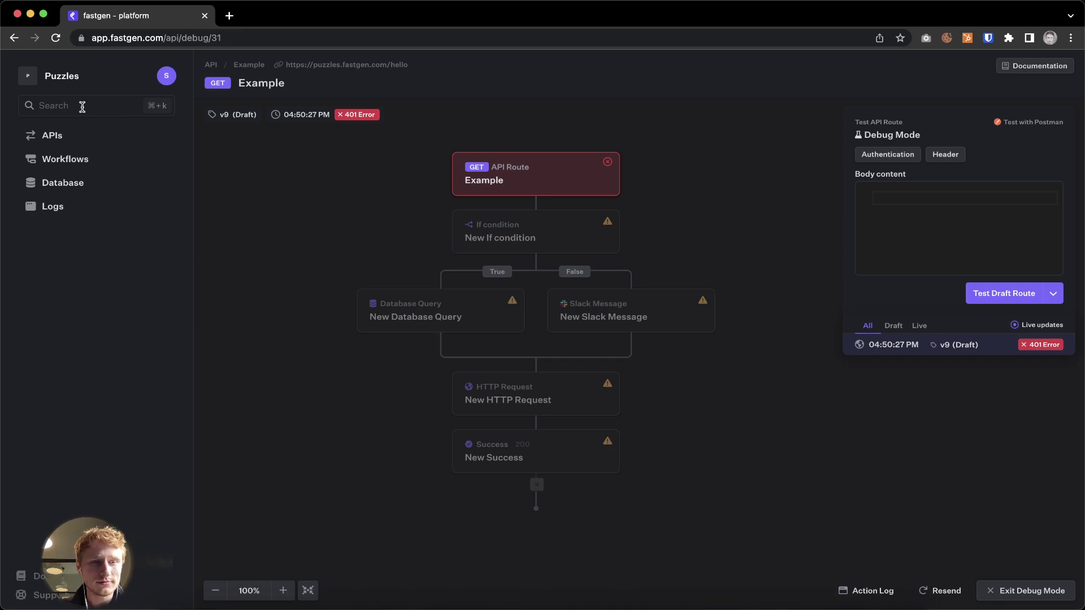
- Open the Check Number route and review its public authentication and numeric 'number' body validation
{"action": "left_click", "coordinate": [54, 135]}
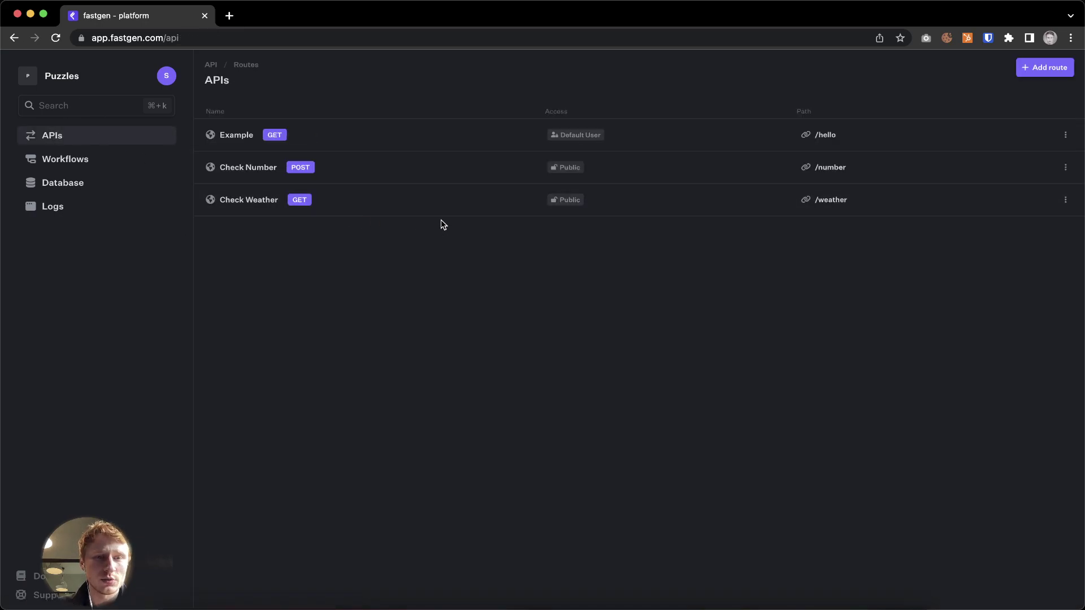
{"action": "left_click", "coordinate": [343, 173]}
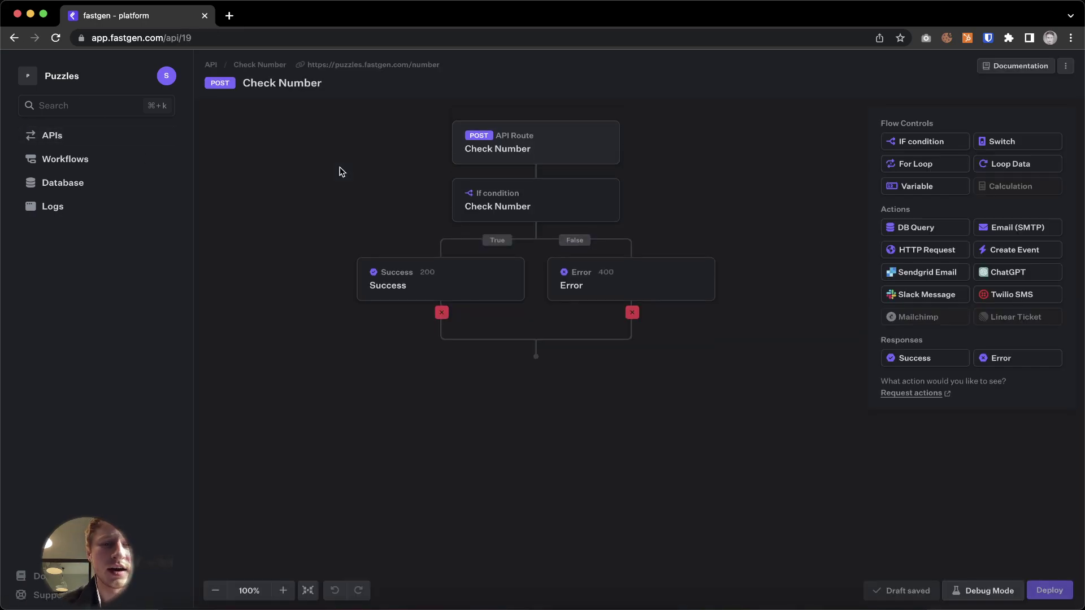
{"action": "left_click", "coordinate": [591, 146]}
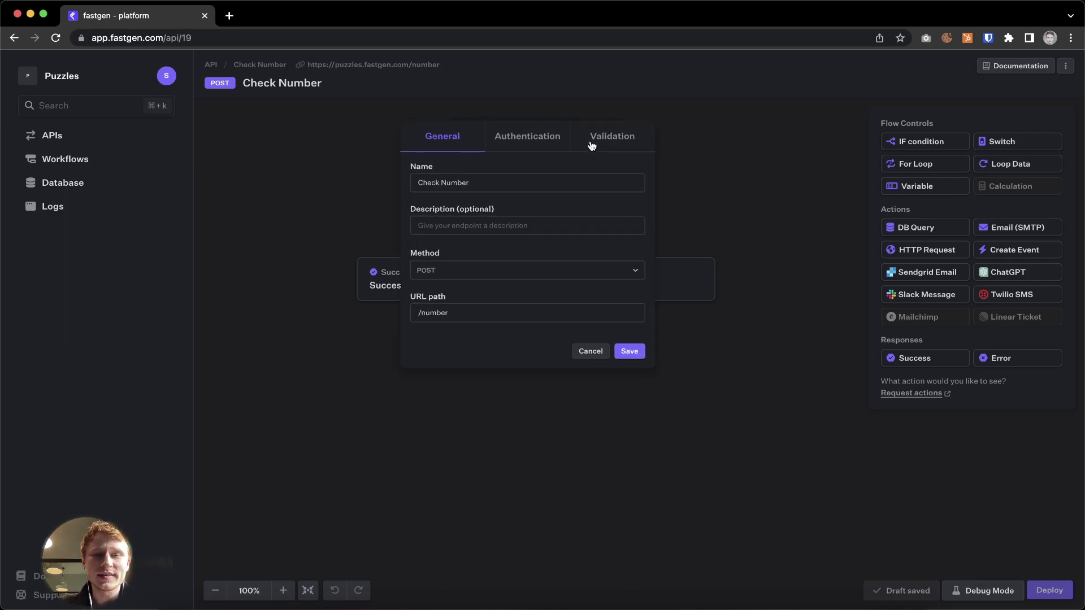
{"action": "left_click", "coordinate": [547, 140]}
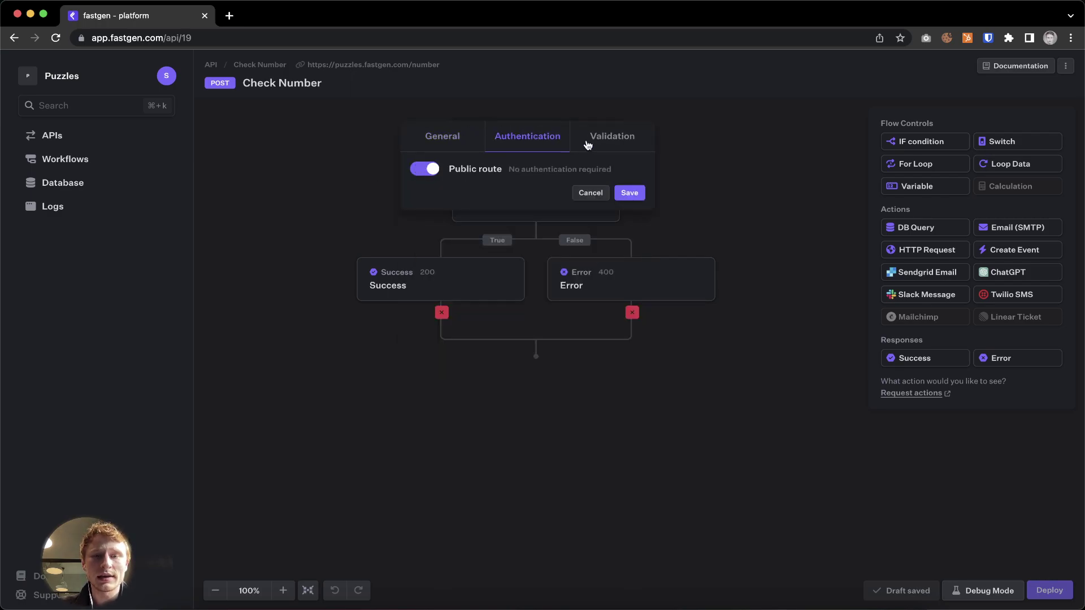
{"action": "left_click", "coordinate": [607, 138]}
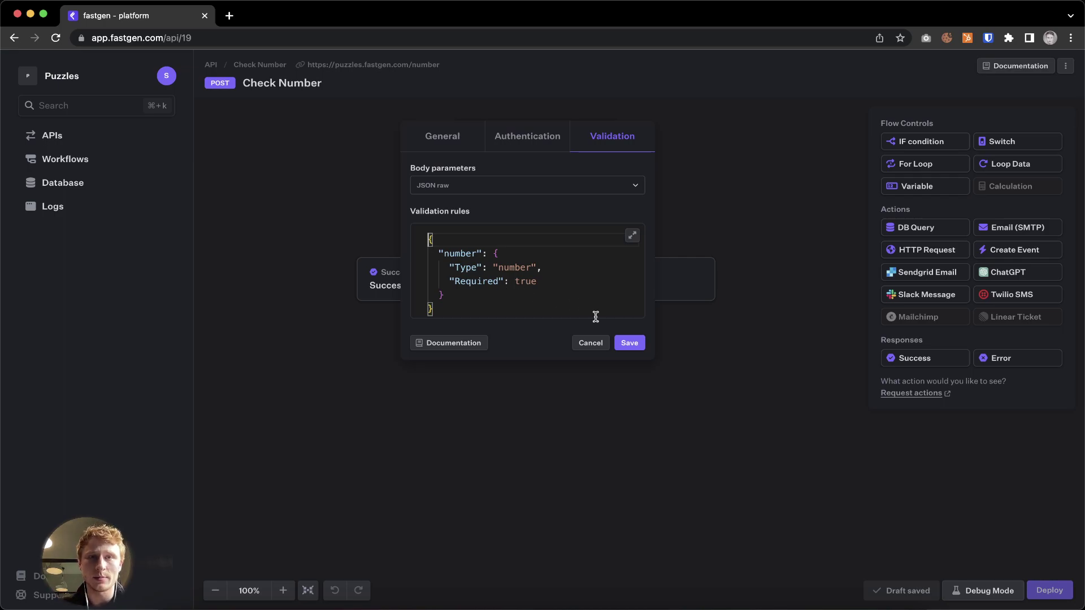
- Inspect the number > 5 condition and Success reply, then open the Error response's 400 settings
{"action": "left_click", "coordinate": [800, 404]}
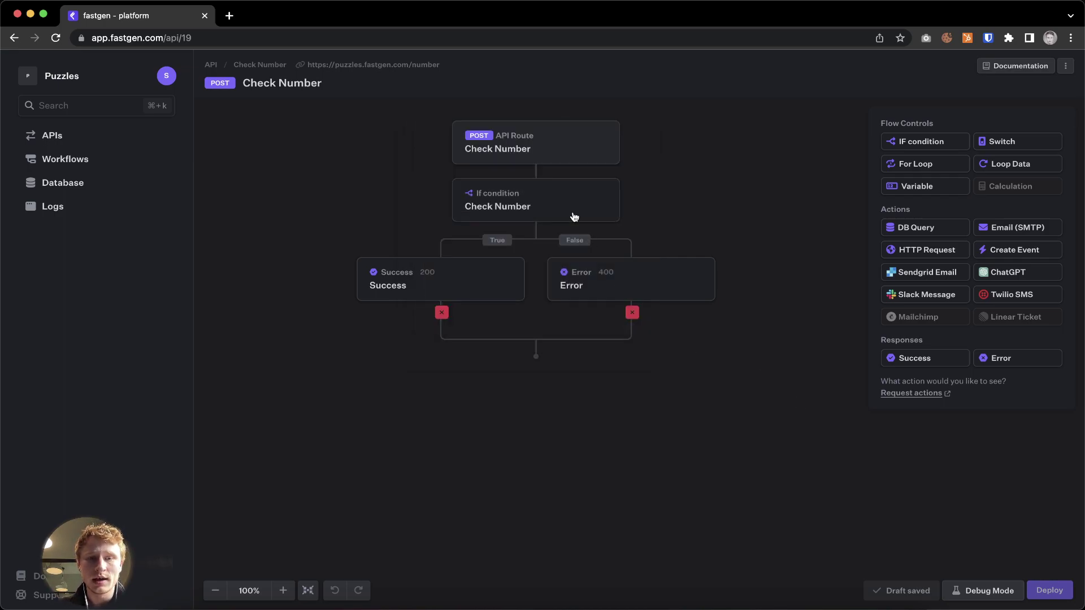
{"action": "left_click", "coordinate": [555, 195]}
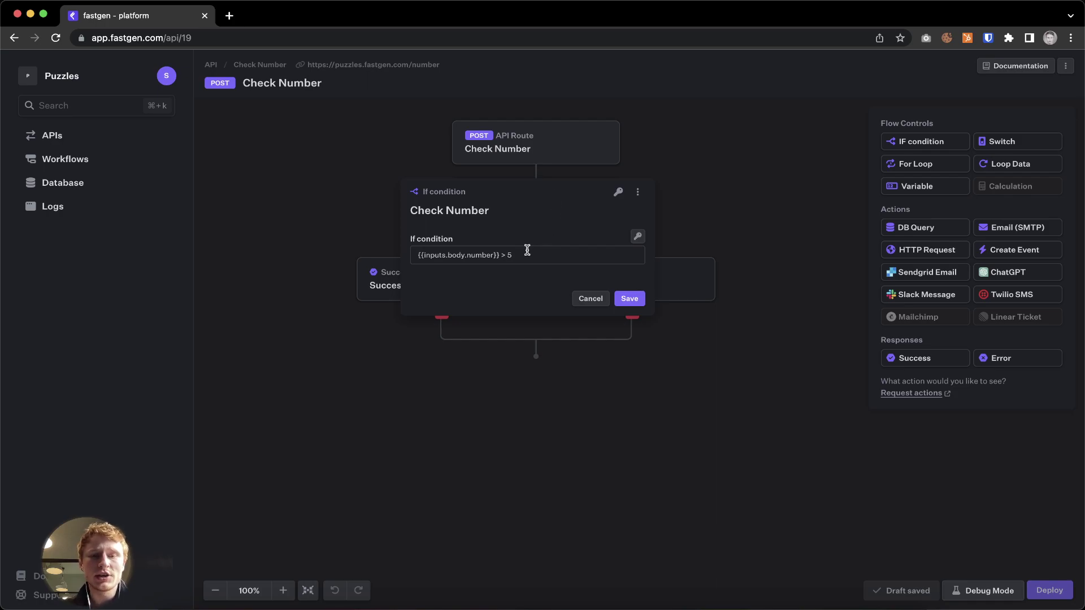
{"action": "left_click", "coordinate": [281, 184]}
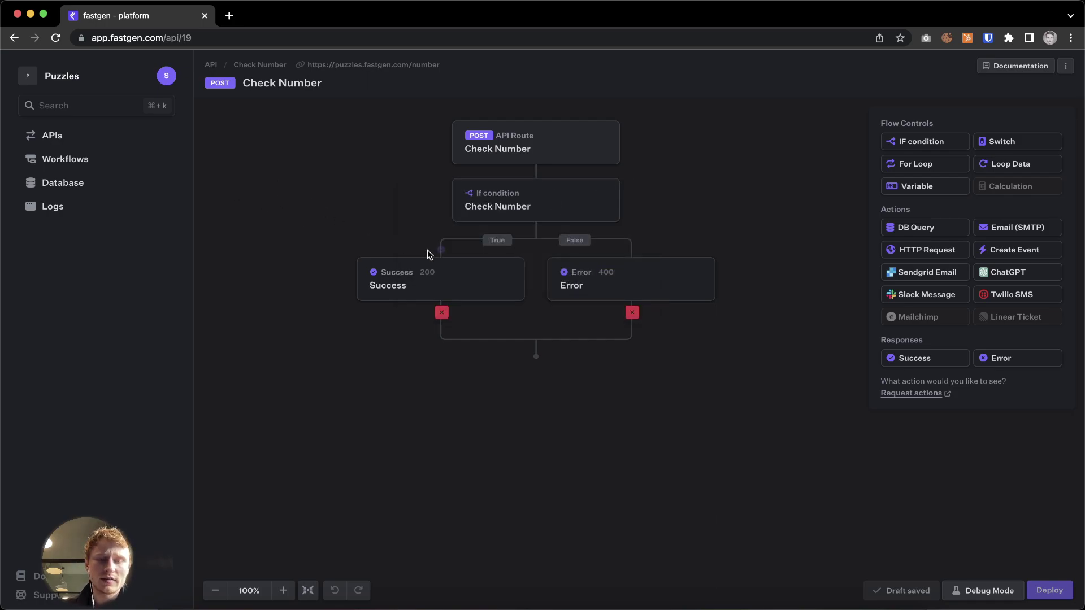
{"action": "left_click", "coordinate": [474, 285]}
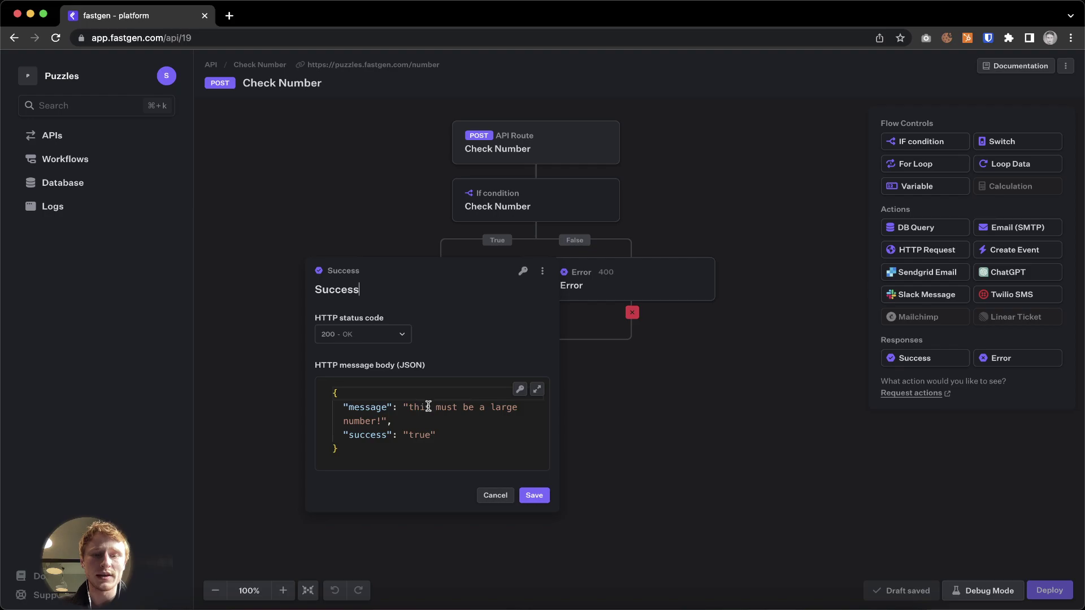
{"action": "left_click", "coordinate": [635, 469]}
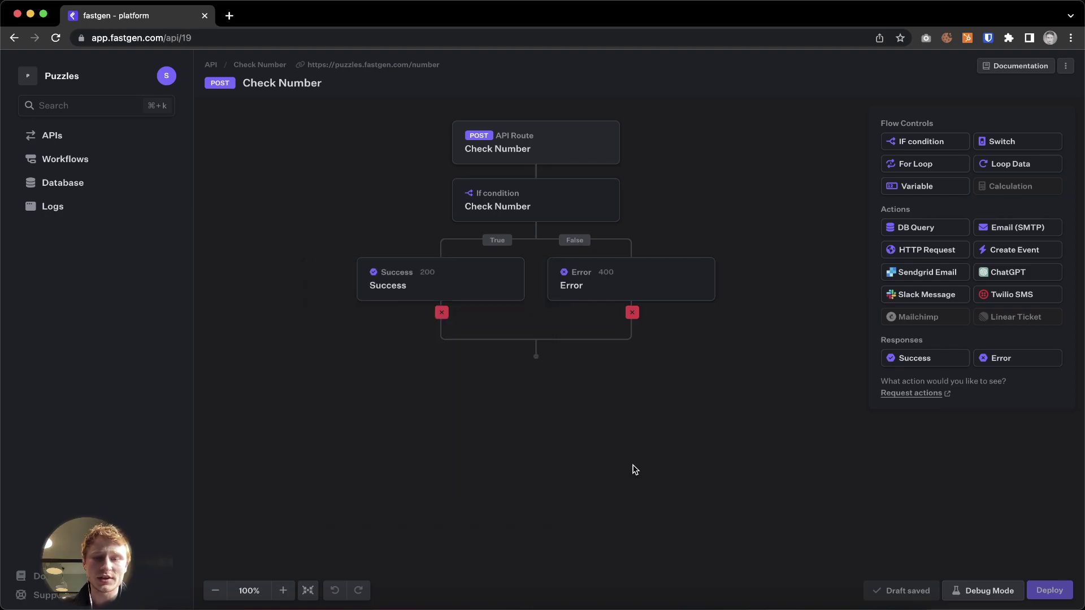
{"action": "left_click", "coordinate": [686, 279]}
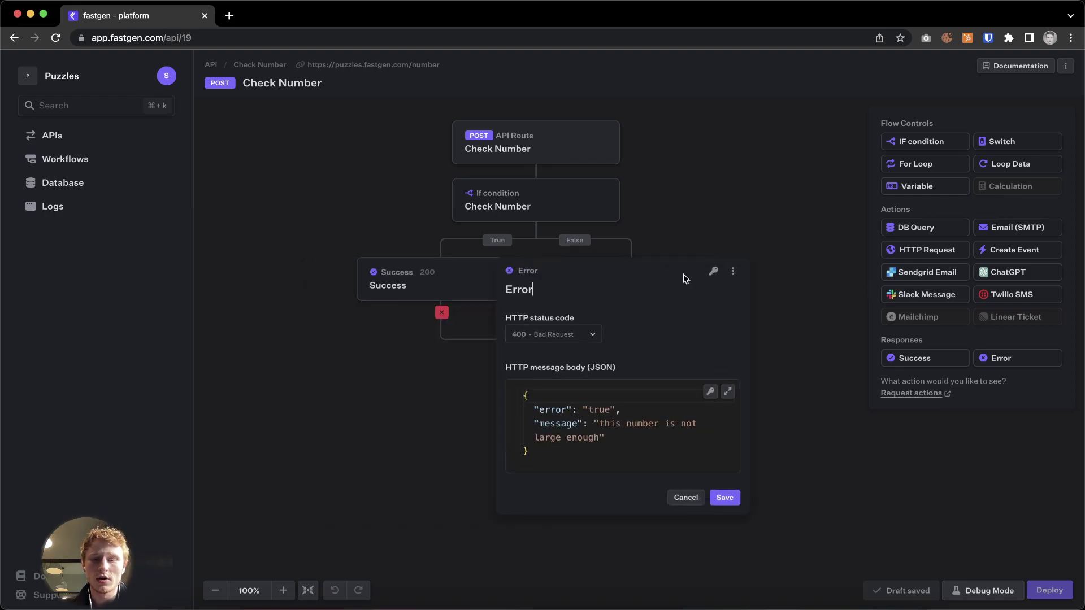
- In Debug Mode, test Check Number with number 2 and view the 400 Error response
{"action": "left_click", "coordinate": [843, 450]}
{"action": "left_click", "coordinate": [981, 591]}
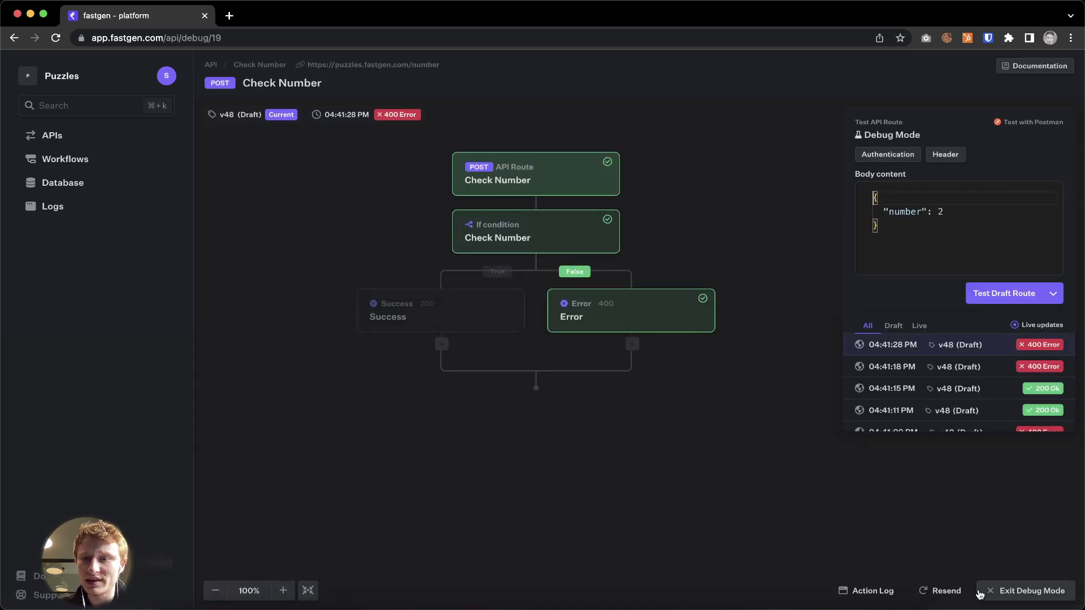
{"action": "left_click", "coordinate": [954, 211]}
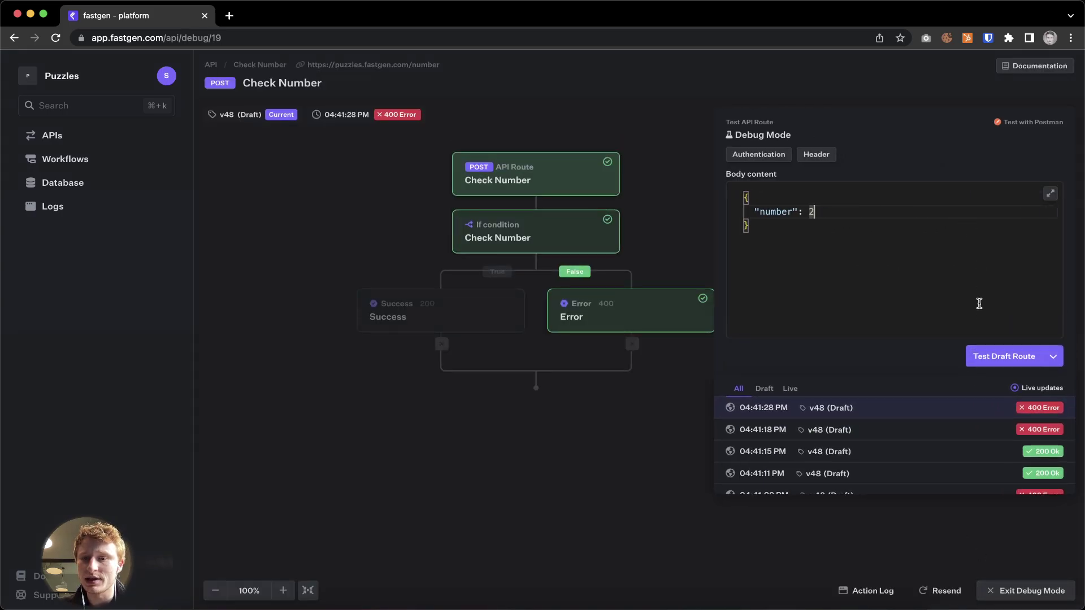
{"action": "left_click", "coordinate": [984, 295]}
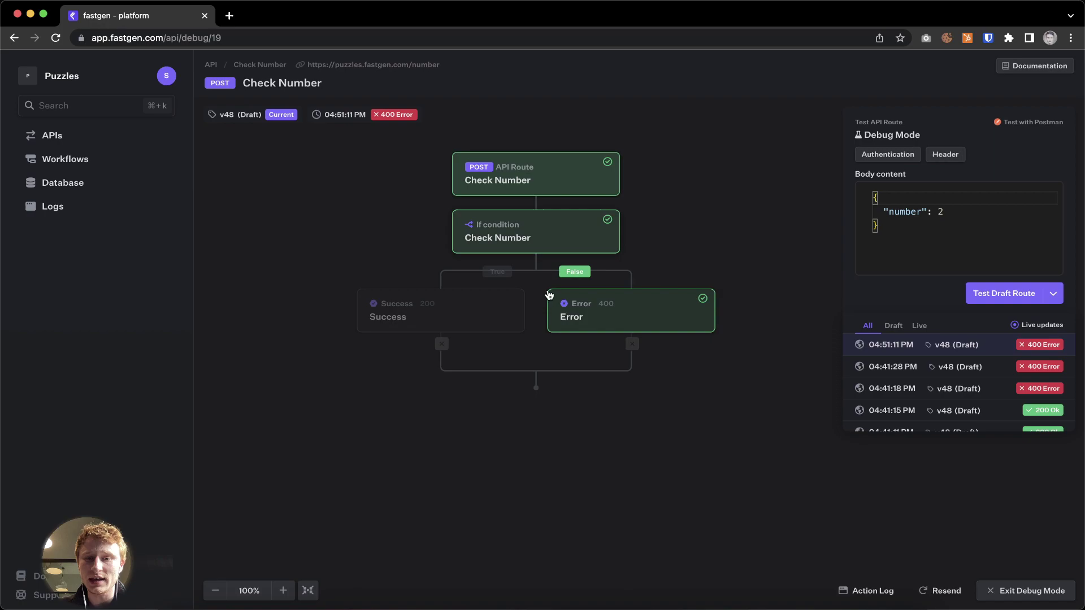
{"action": "left_click", "coordinate": [635, 325]}
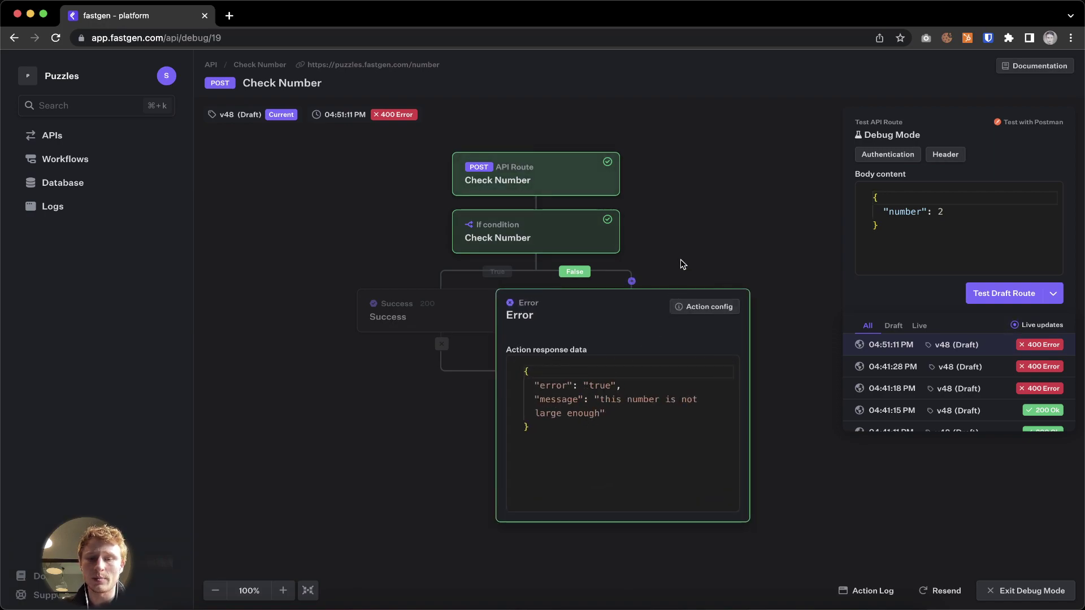
{"action": "left_click", "coordinate": [707, 252]}
- Retest with number 6 and view the 200 Success response data
{"action": "left_click", "coordinate": [976, 216]}
{"action": "key", "text": "BackSpace"}
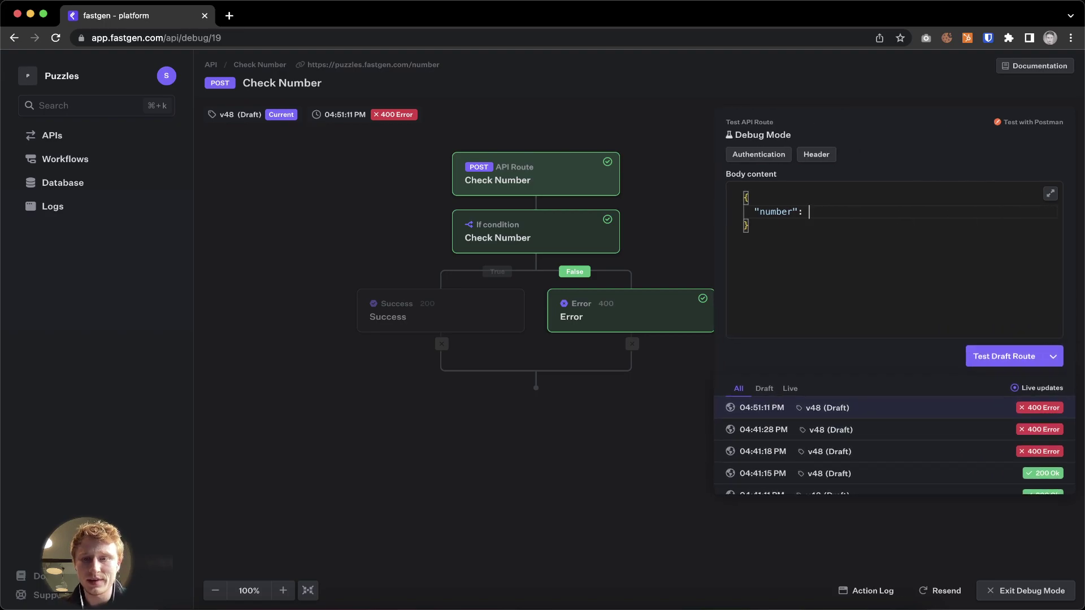
{"action": "type", "text": "6"}
{"action": "left_click", "coordinate": [990, 357]}
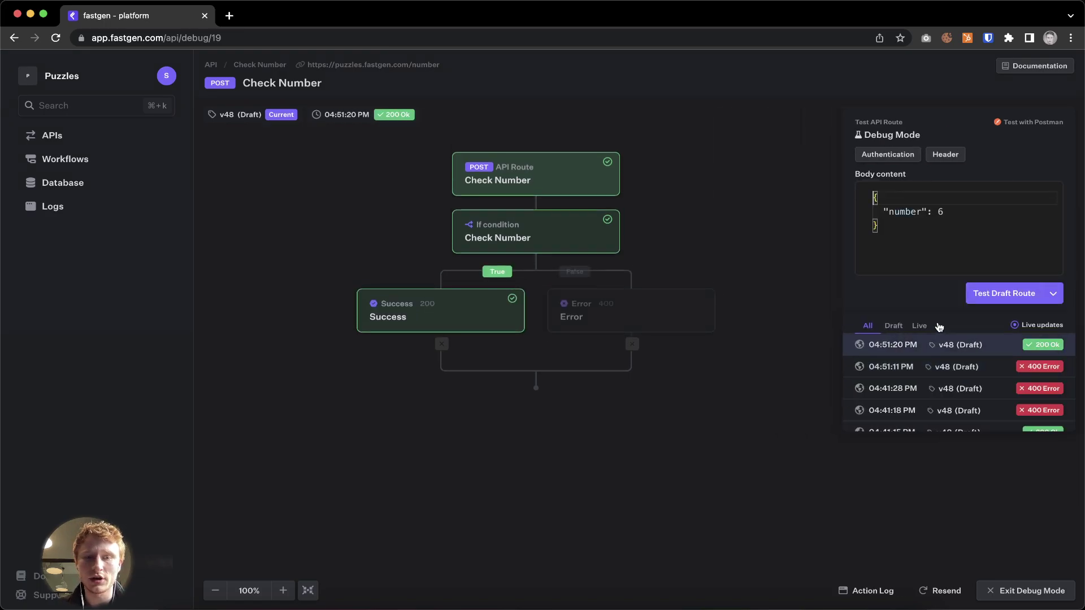
{"action": "left_click", "coordinate": [415, 311]}
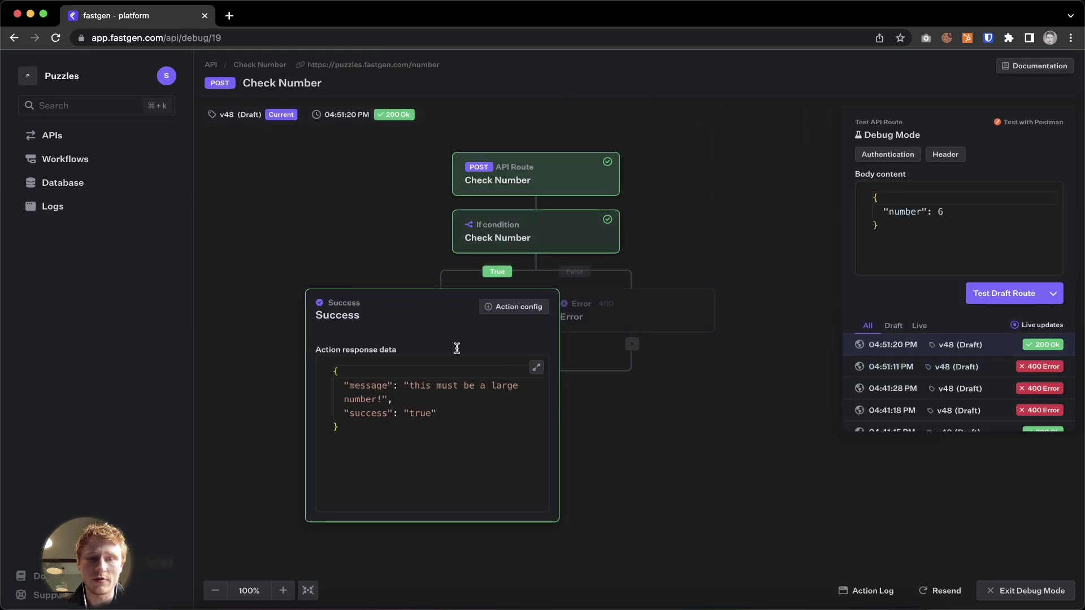
{"action": "left_click", "coordinate": [403, 177]}
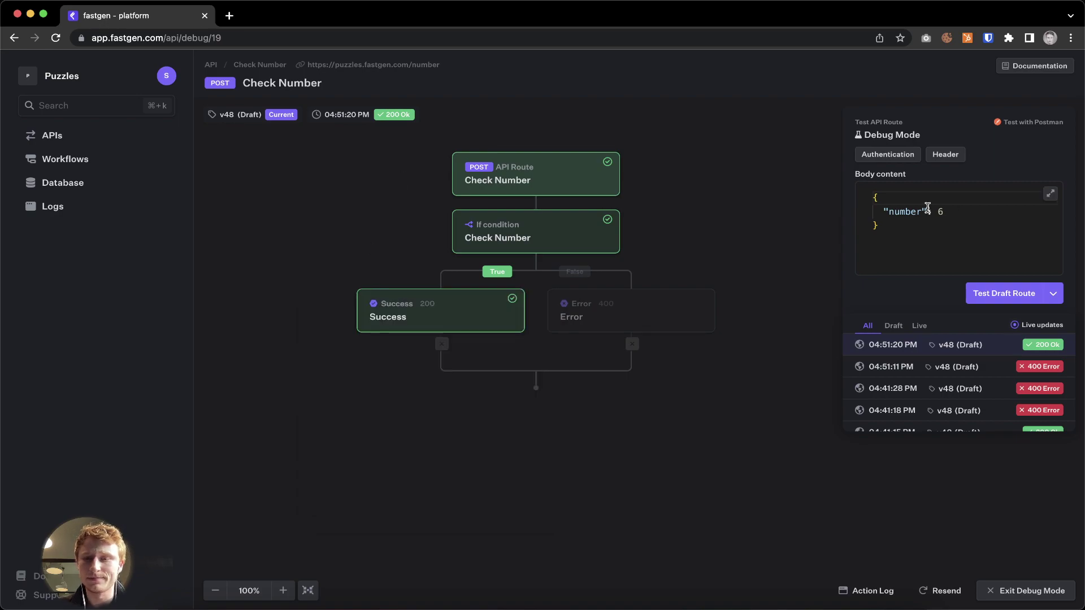
- Retest with the text 'opspjs', read the type validation error, then go to Workflows
{"action": "left_click", "coordinate": [974, 213]}
{"action": "key", "text": "BackSpace"}
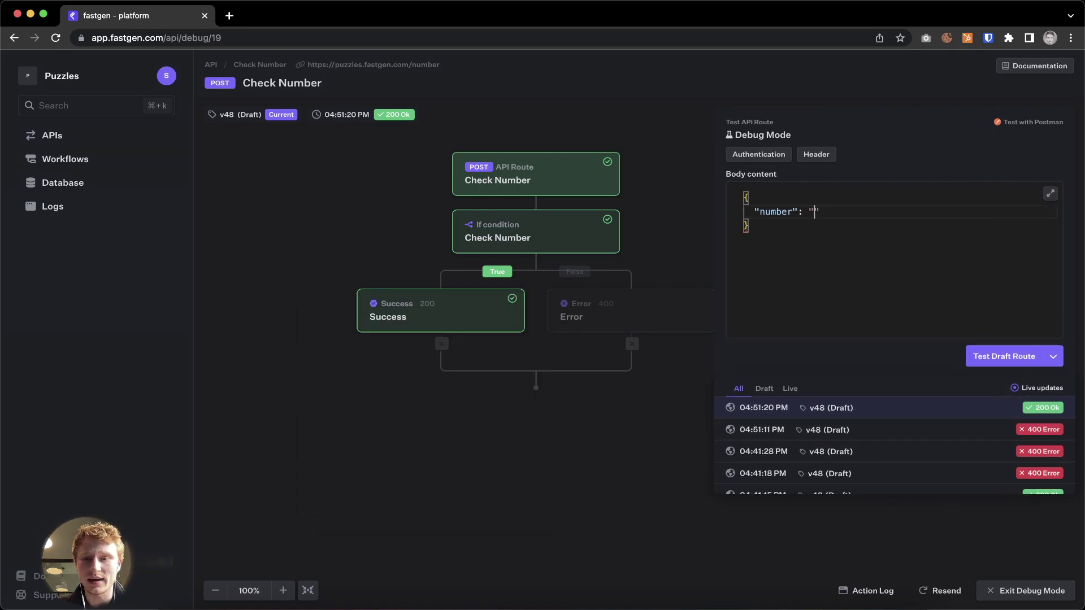
{"action": "type", "text": "opspjs"}
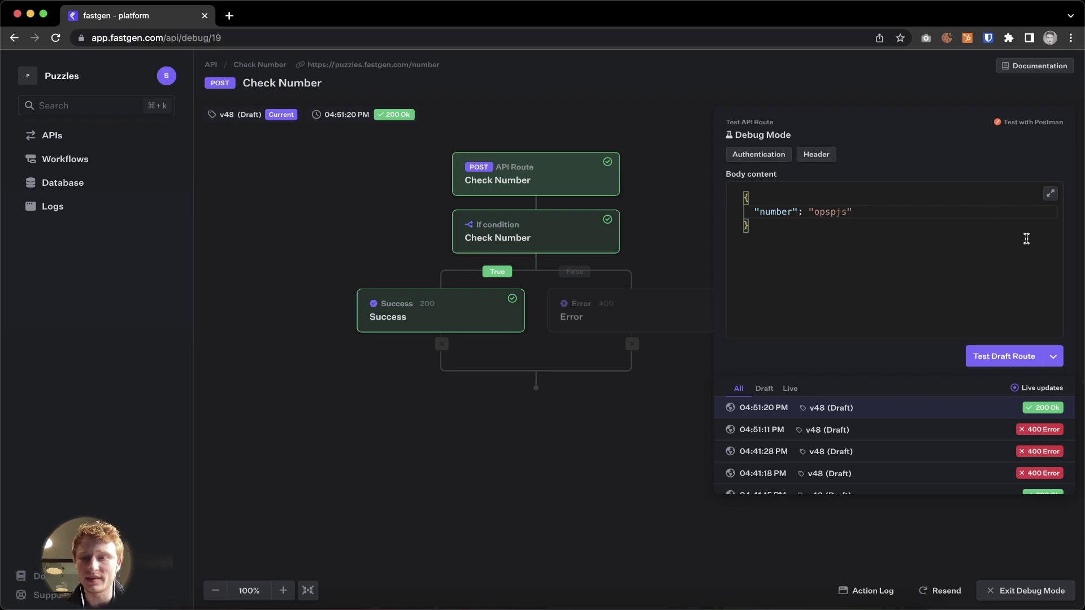
{"action": "left_click", "coordinate": [996, 361]}
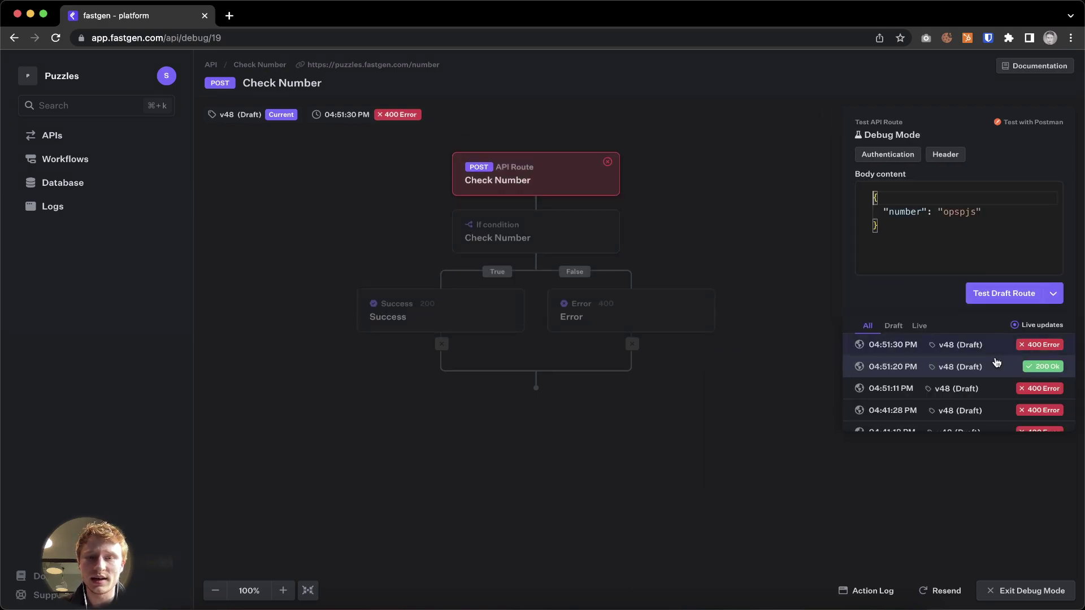
{"action": "left_click", "coordinate": [567, 182]}
{"action": "left_click_drag", "start_coordinate": [519, 270], "coordinate": [405, 225]}
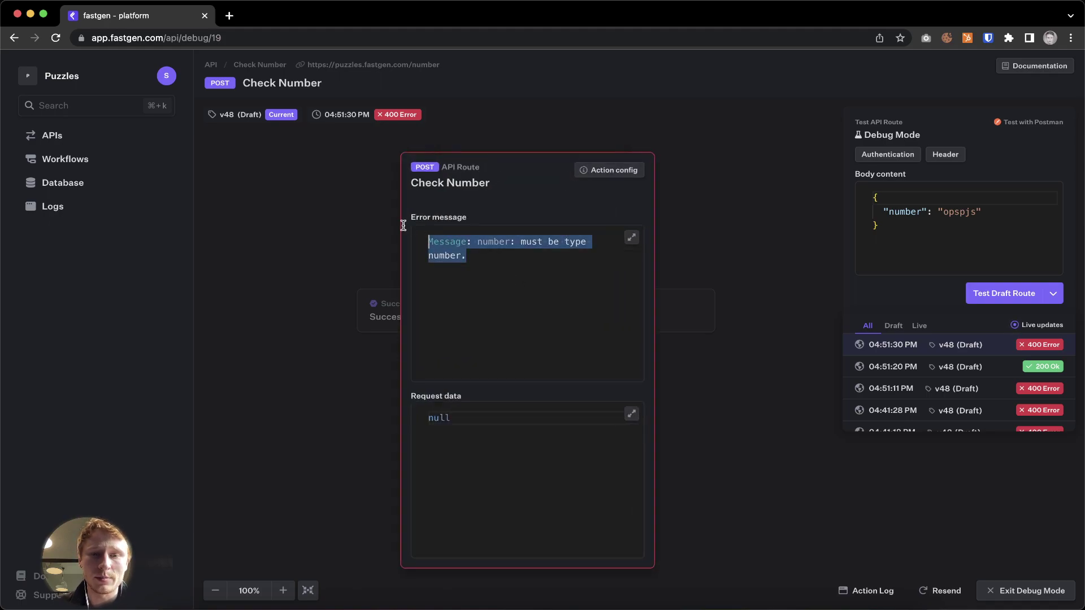
{"action": "left_click", "coordinate": [659, 332]}
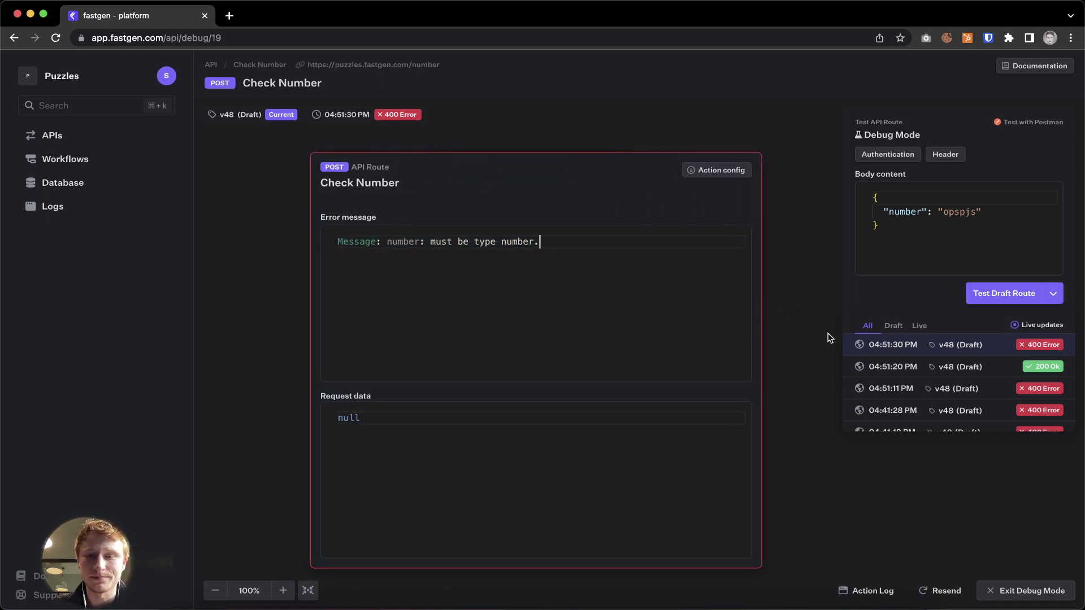
{"action": "left_click", "coordinate": [836, 333]}
{"action": "left_click", "coordinate": [62, 159]}
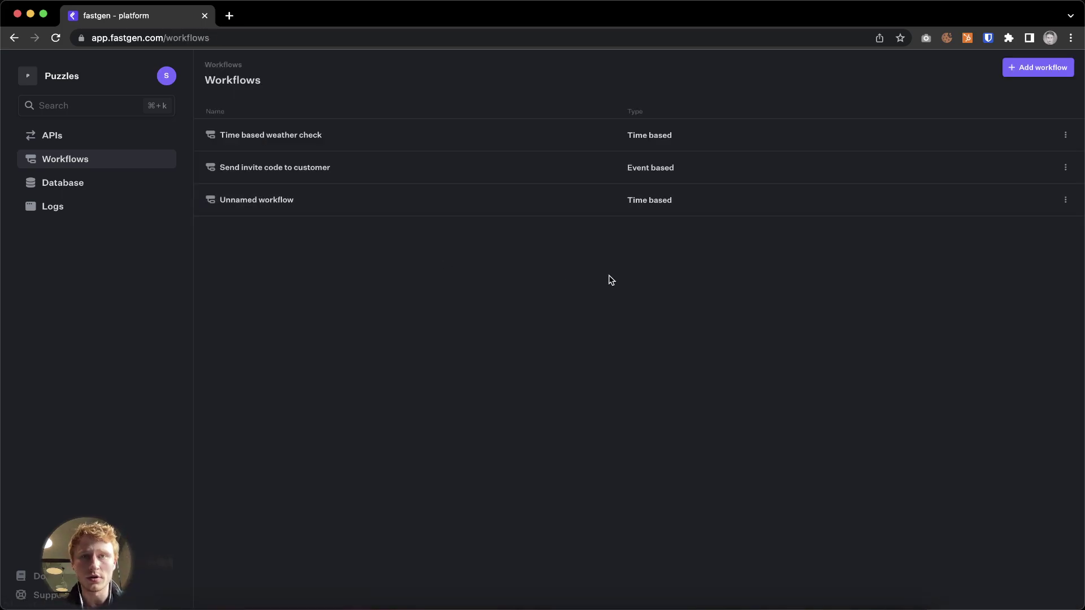
- Create a time-triggered workflow running every Day, followed by HTTP Request and Sendgrid Email actions
{"action": "left_click", "coordinate": [1042, 69]}
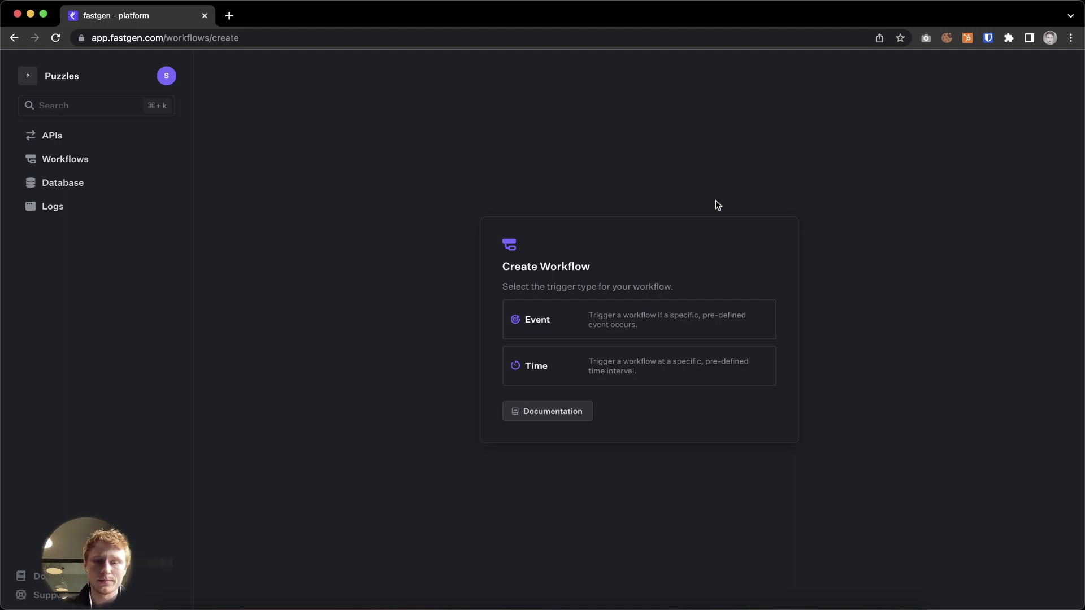
{"action": "left_click", "coordinate": [686, 369]}
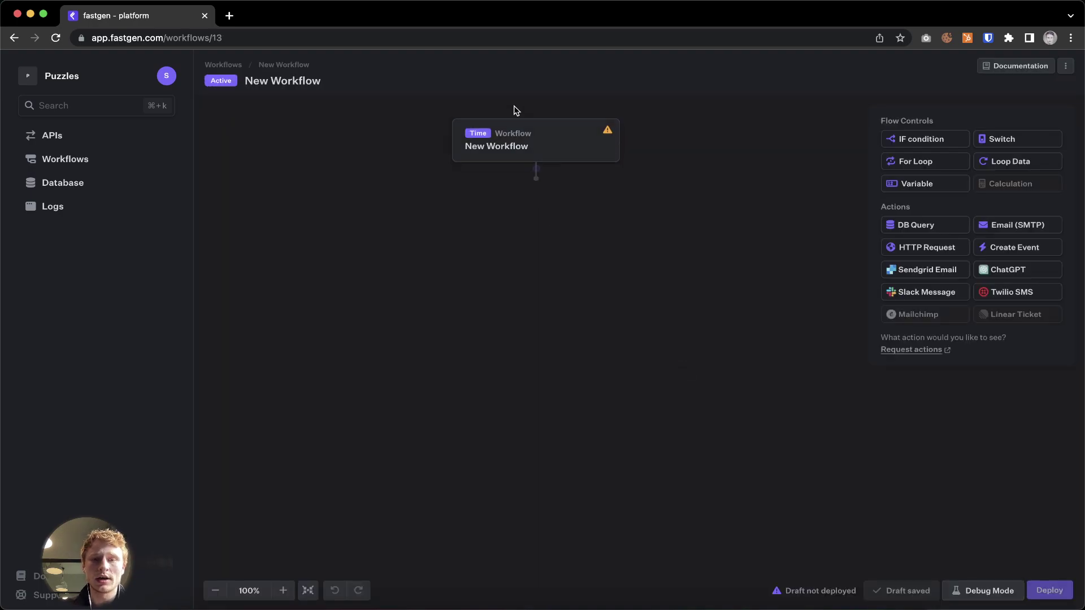
{"action": "left_click", "coordinate": [541, 139]}
{"action": "left_click", "coordinate": [591, 134]}
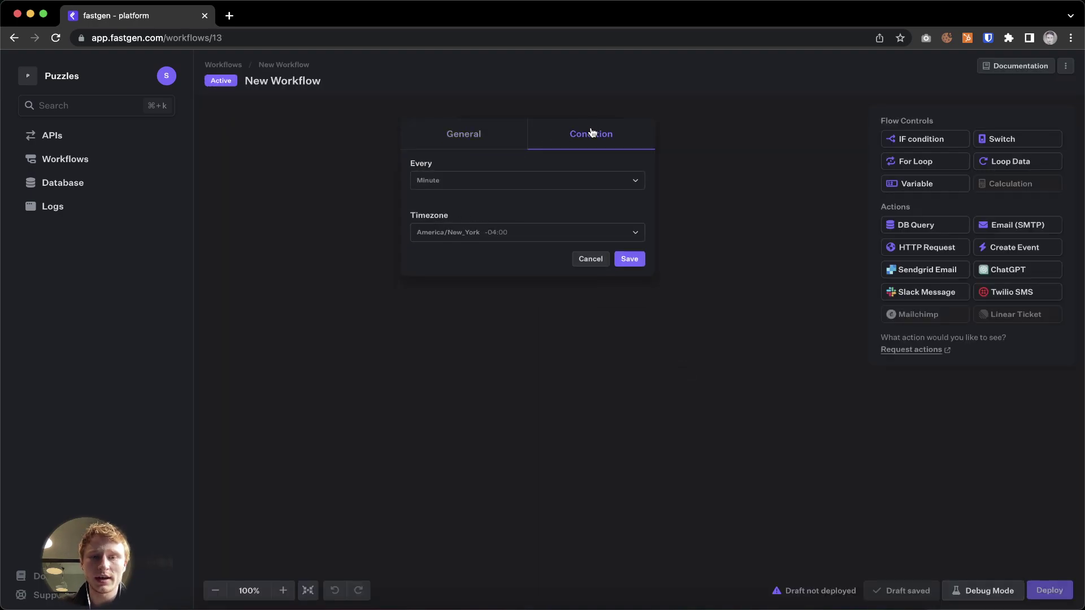
{"action": "left_click", "coordinate": [492, 181]}
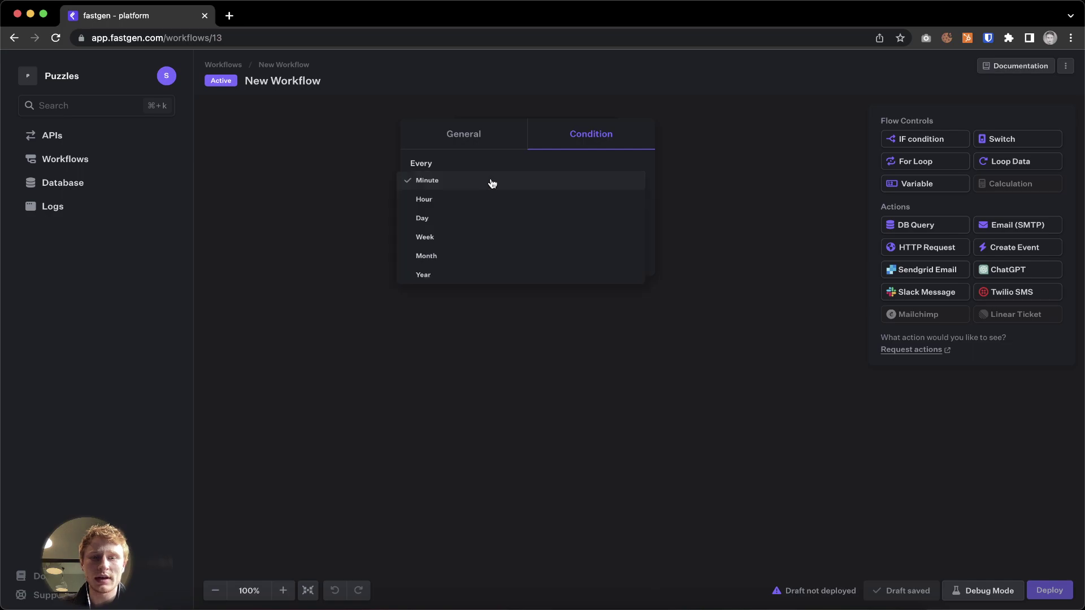
{"action": "left_click", "coordinate": [500, 218]}
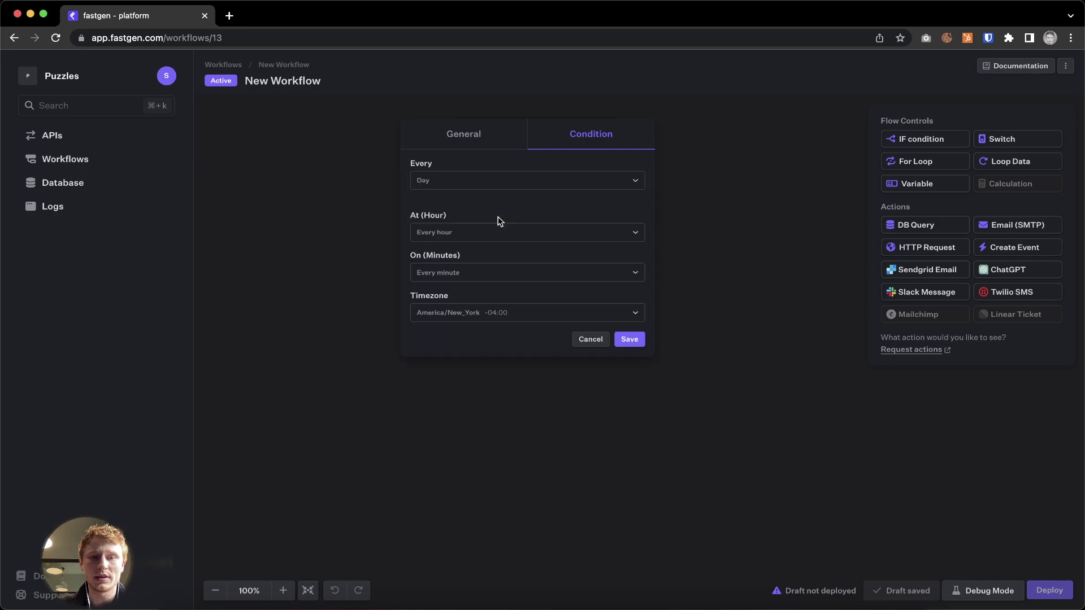
{"action": "left_click", "coordinate": [630, 340]}
{"action": "left_click_drag", "start_coordinate": [927, 247], "coordinate": [530, 199]}
{"action": "left_click_drag", "start_coordinate": [947, 277], "coordinate": [525, 257]}
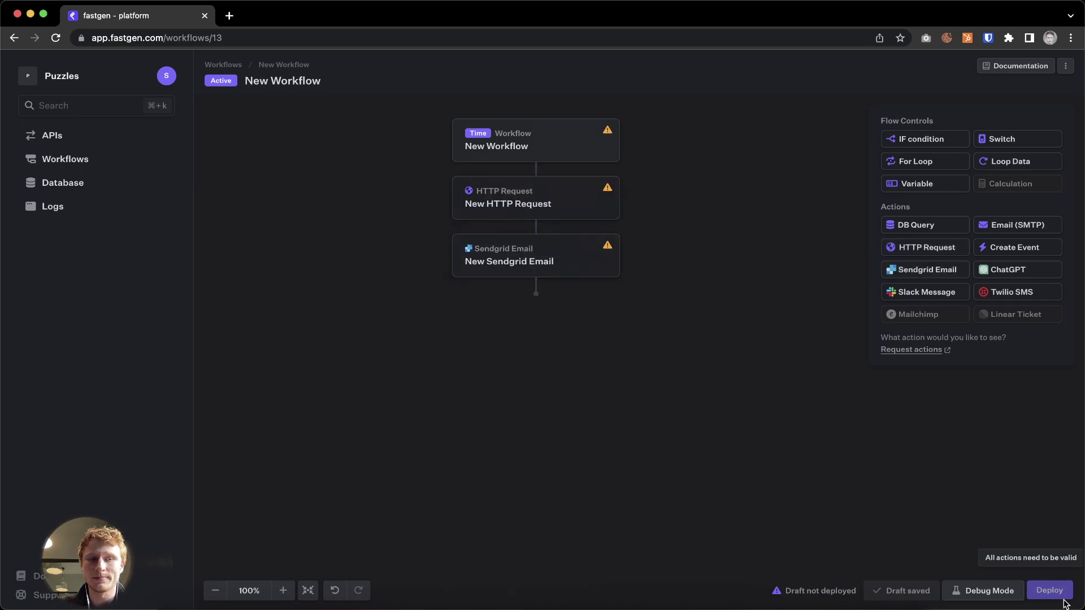
- Browse the Workflows logs and view details of several invite-code runs
{"action": "left_click", "coordinate": [59, 209]}
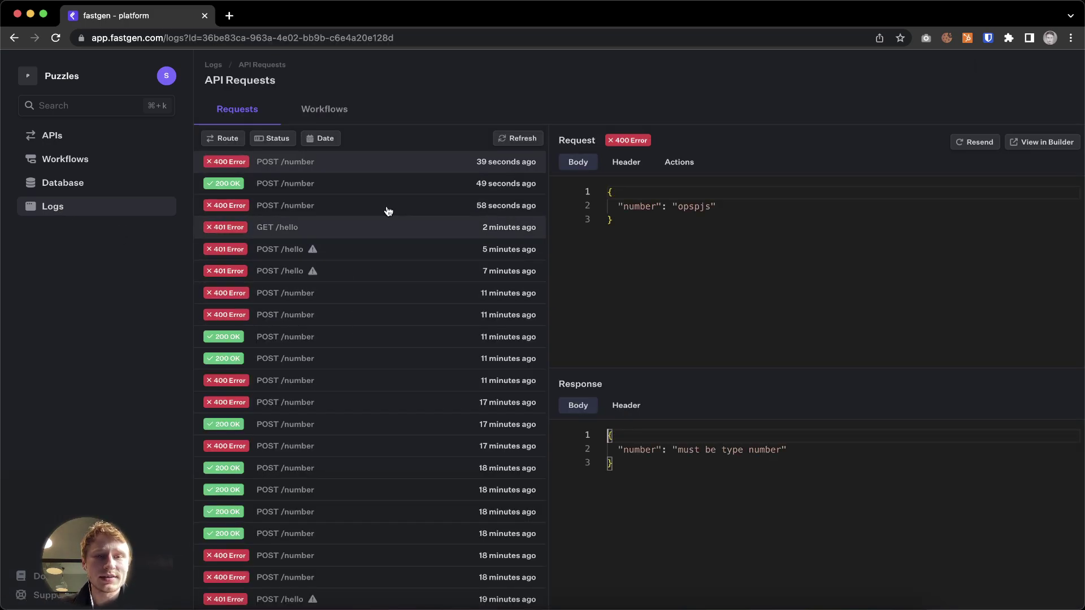
{"action": "left_click", "coordinate": [339, 109]}
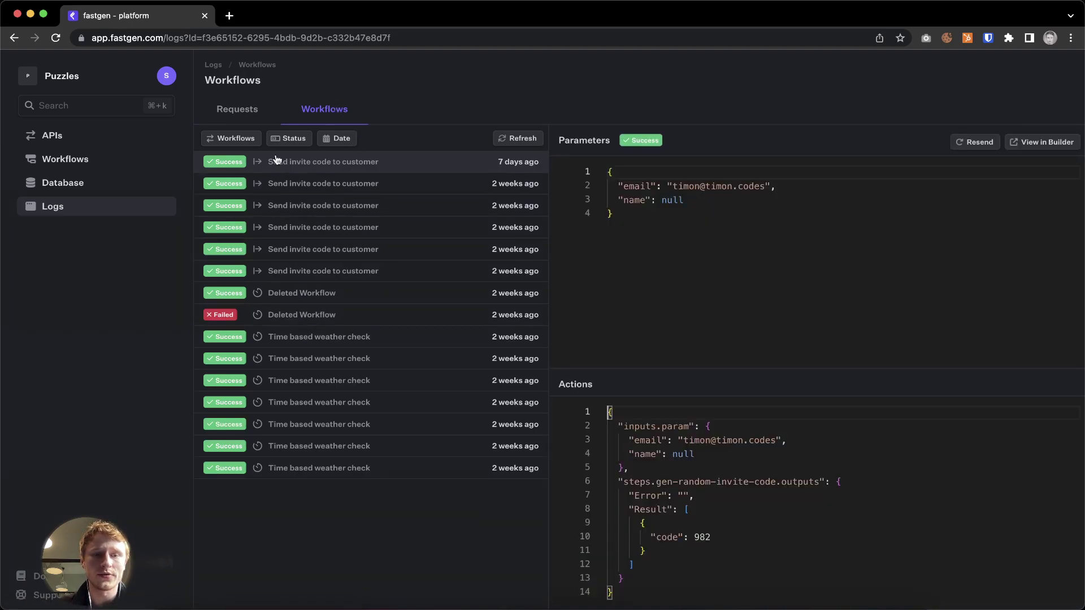
{"action": "left_click", "coordinate": [304, 229]}
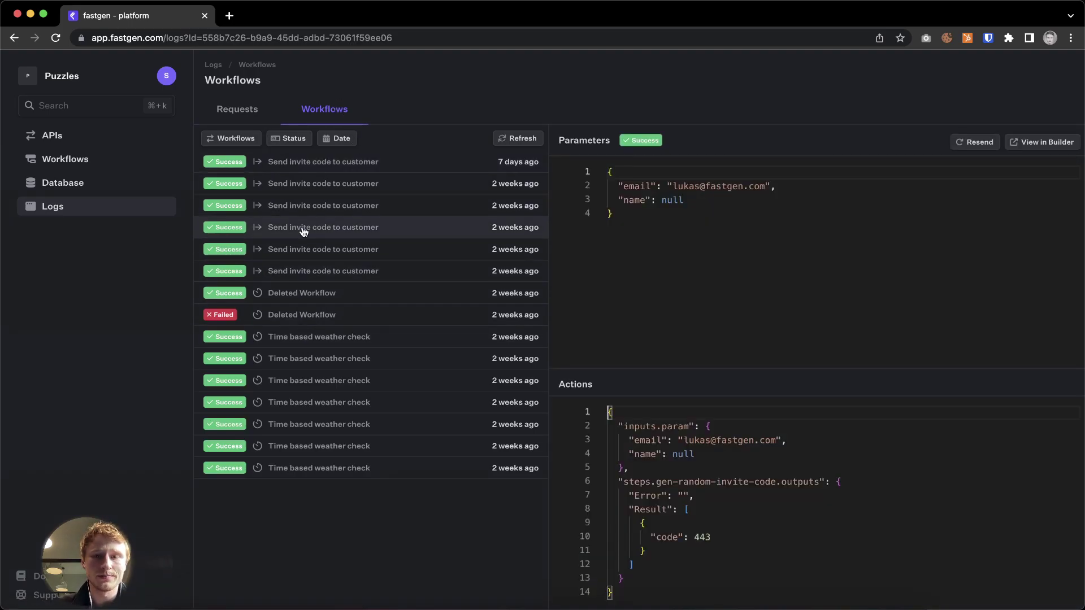
{"action": "left_click", "coordinate": [315, 266]}
{"action": "left_click", "coordinate": [336, 251]}
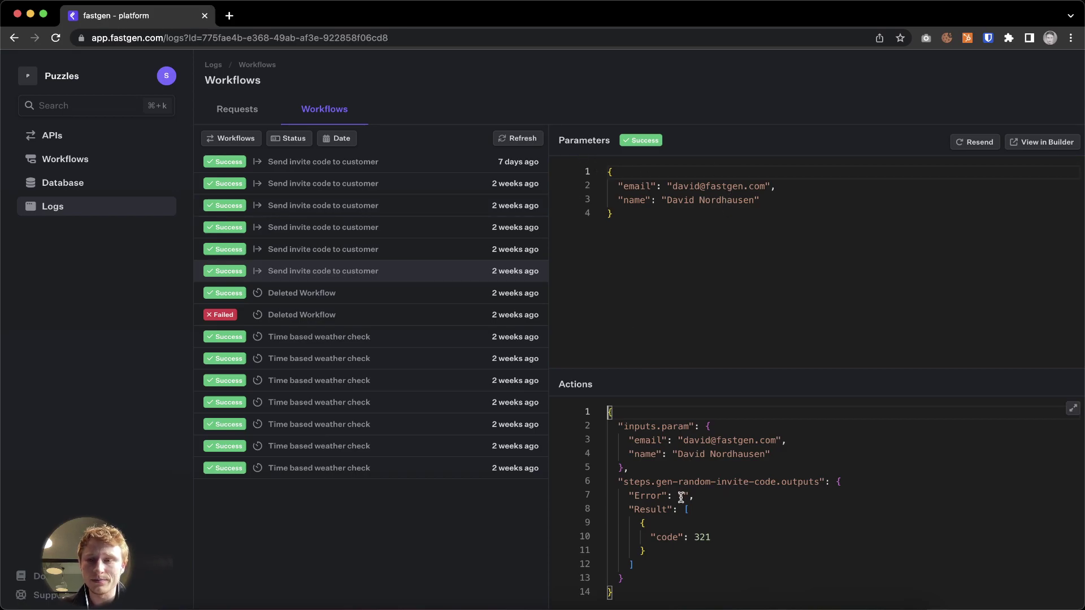
- Open a run in the builder's debug view, load the 06:42:06 AM and 05:58:30 PM runs, then go to Database
{"action": "left_click", "coordinate": [1045, 142]}
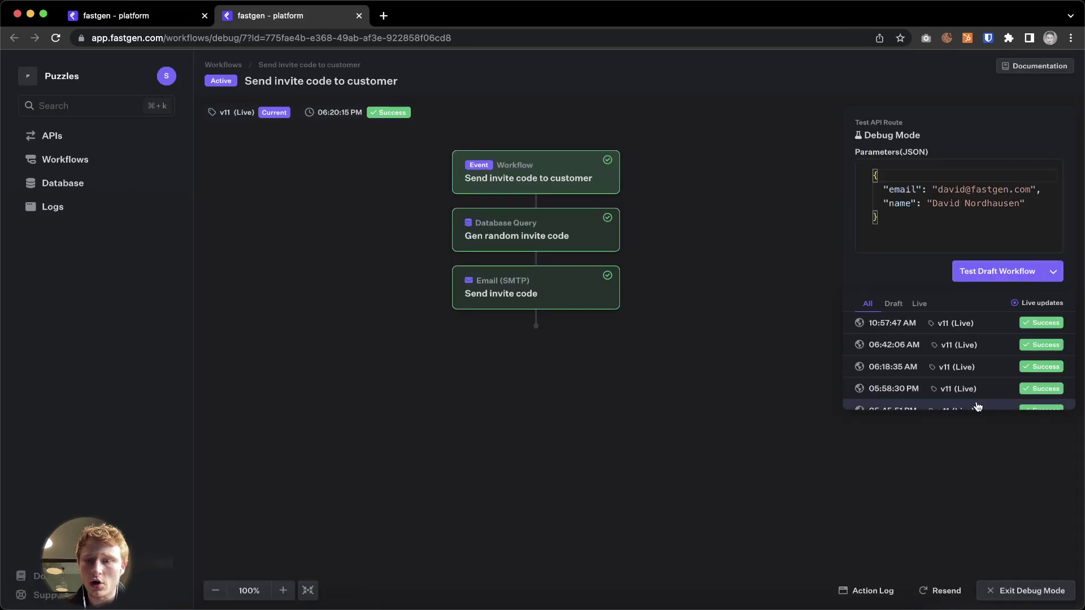
{"action": "left_click", "coordinate": [922, 352]}
{"action": "scroll", "coordinate": [922, 356], "scroll_direction": "down", "scroll_amount": 1}
{"action": "left_click", "coordinate": [921, 375]}
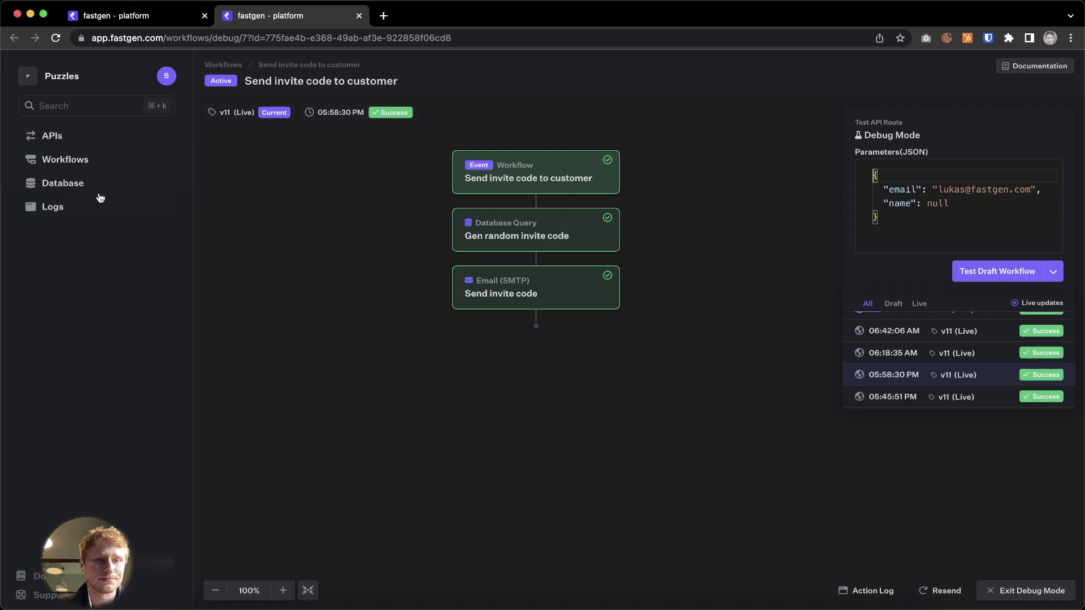
{"action": "left_click", "coordinate": [73, 185]}
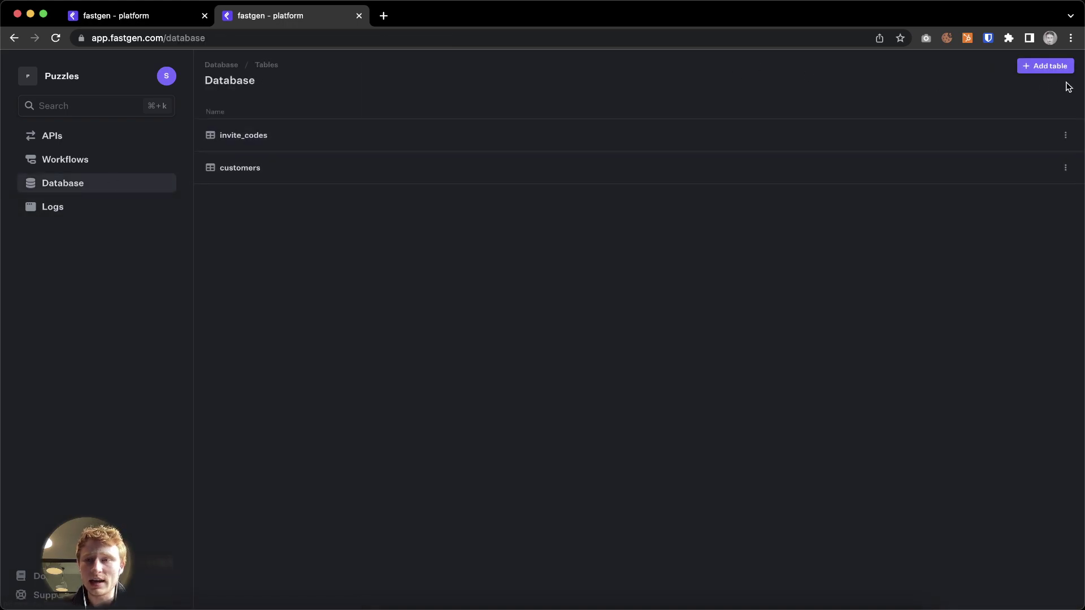
- Start a new table named 'customer example' with a Text column called username
{"action": "left_click", "coordinate": [1053, 68]}
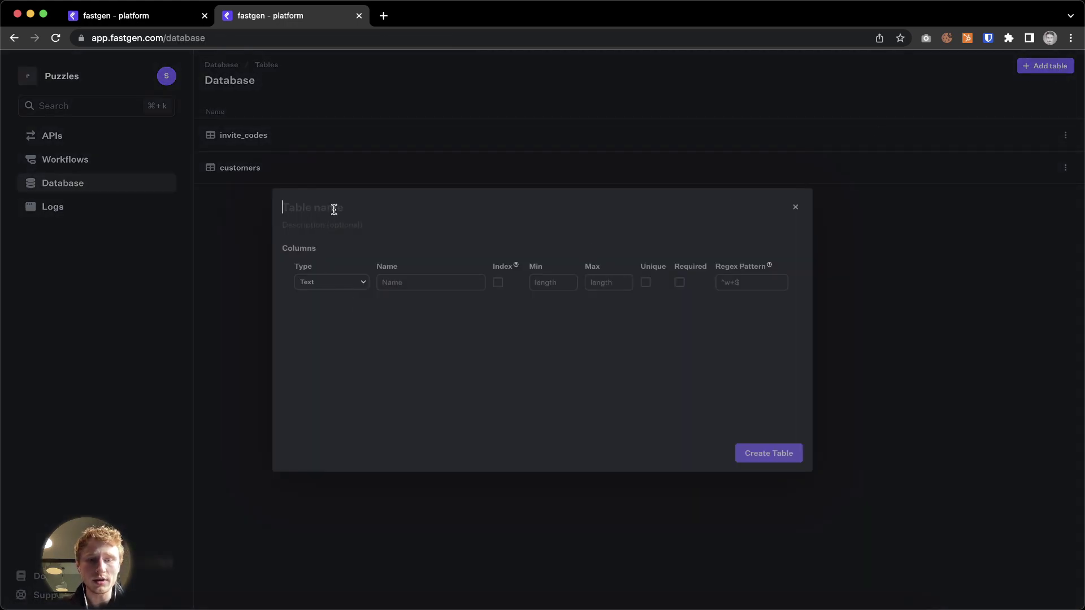
{"action": "type", "text": "customer"}
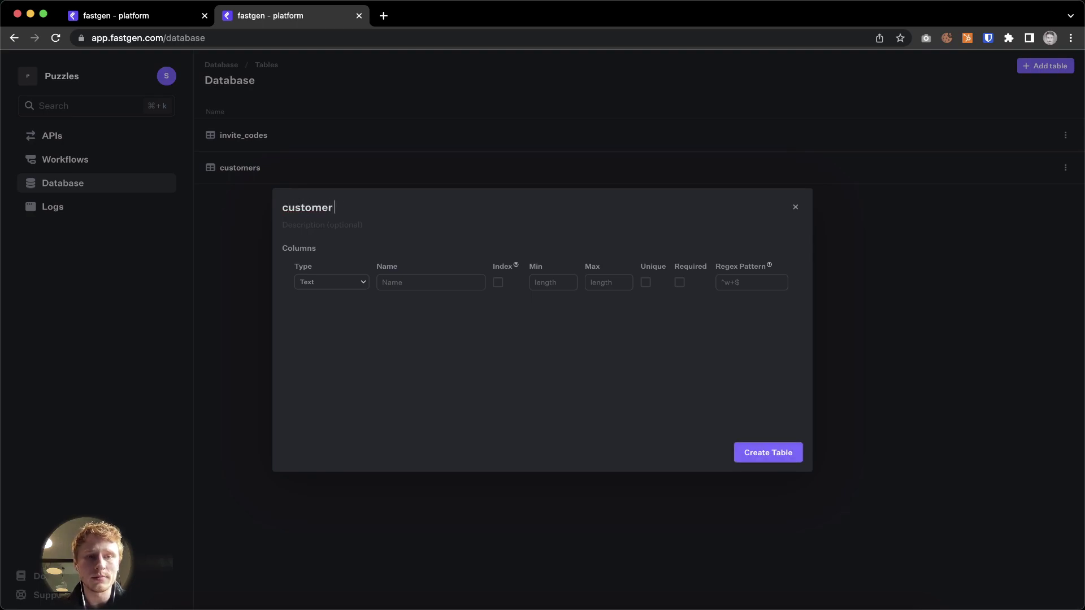
{"action": "type", "text": " example"}
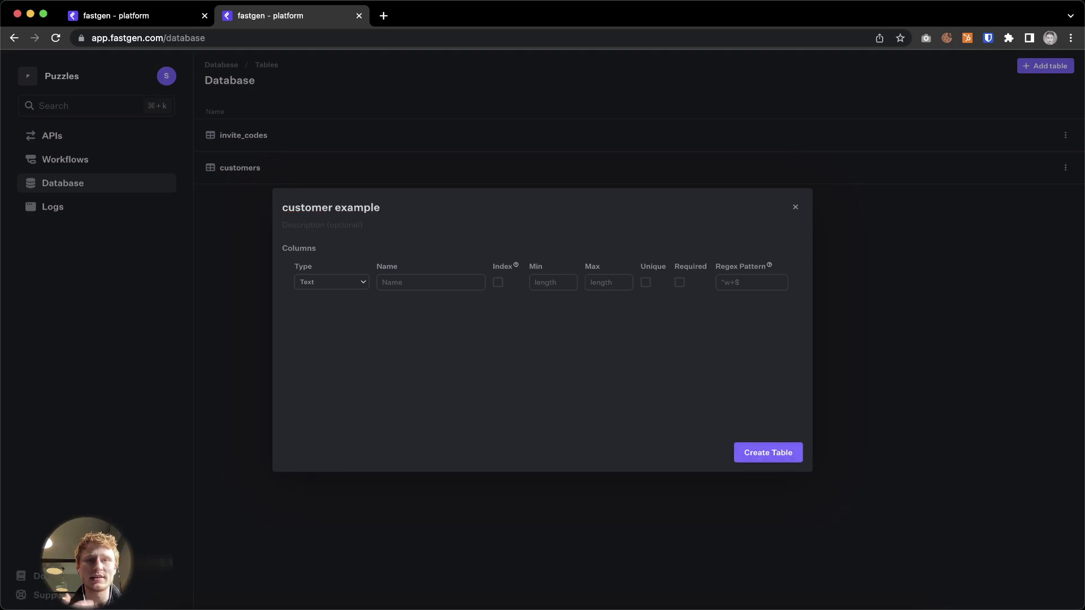
{"action": "left_click", "coordinate": [314, 283]}
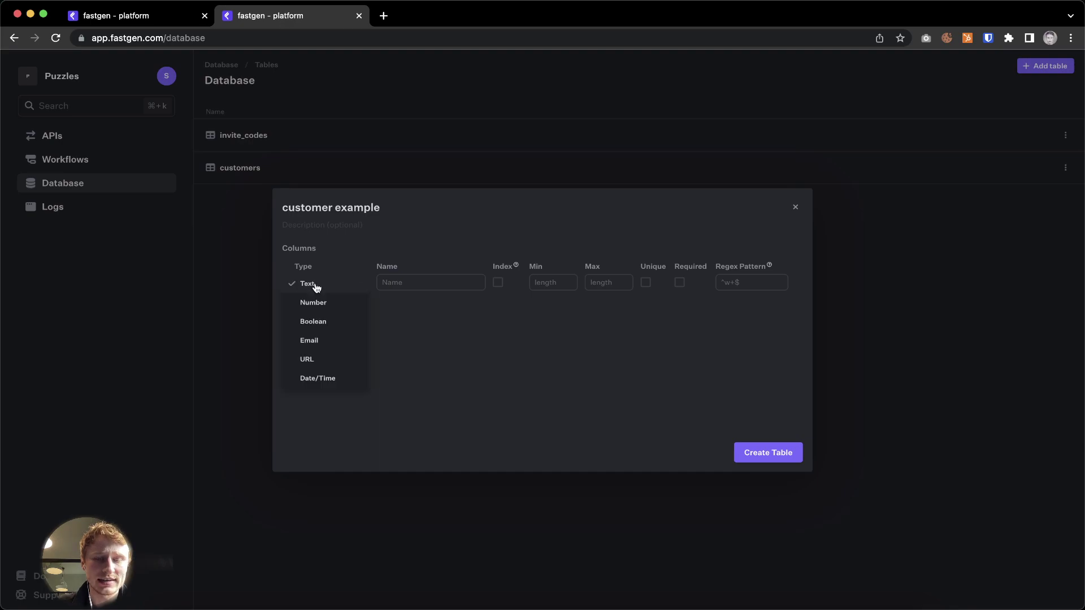
{"action": "left_click", "coordinate": [332, 285]}
{"action": "left_click", "coordinate": [393, 283]}
{"action": "type", "text": "username"}
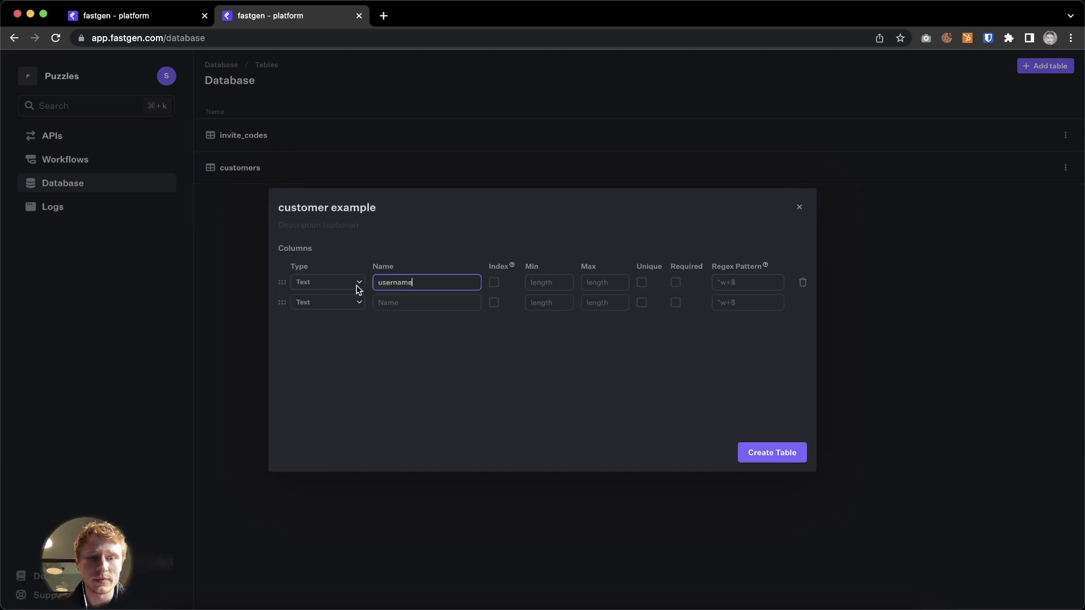
- Add a Number column named payment and mark it Unique and Required
{"action": "left_click", "coordinate": [316, 303]}
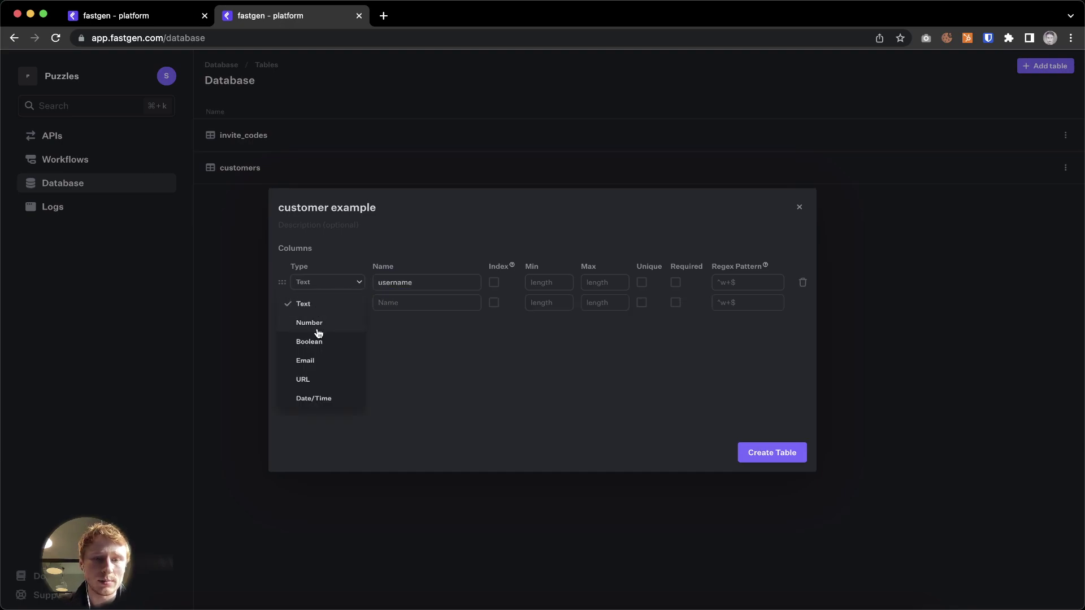
{"action": "left_click", "coordinate": [315, 332]}
{"action": "left_click", "coordinate": [438, 300]}
{"action": "type", "text": "paym"}
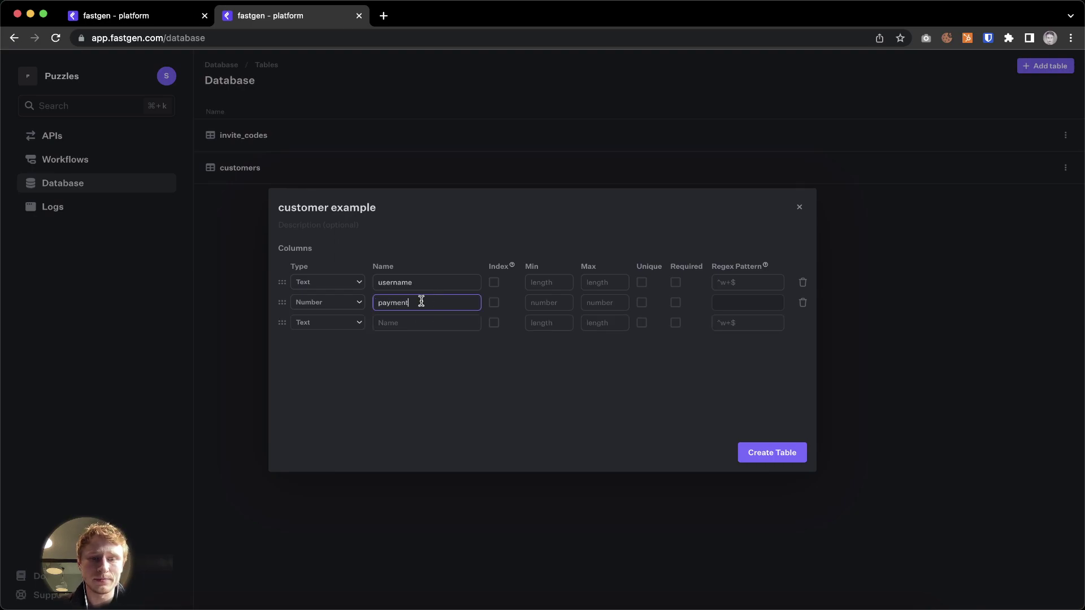
{"action": "type", "text": "ent"}
{"action": "left_click", "coordinate": [351, 323]}
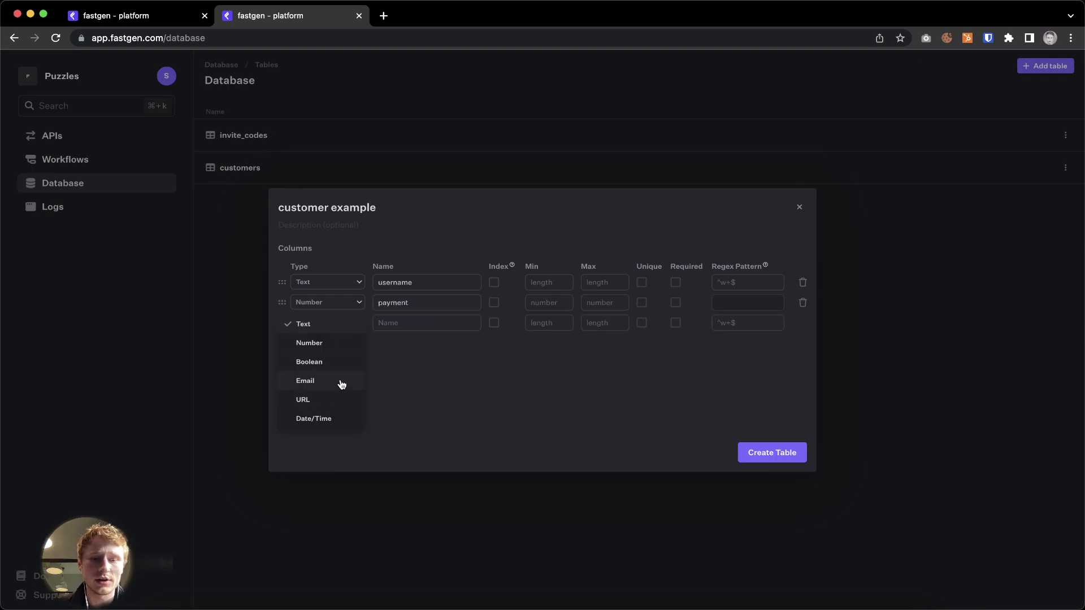
{"action": "left_click", "coordinate": [452, 372]}
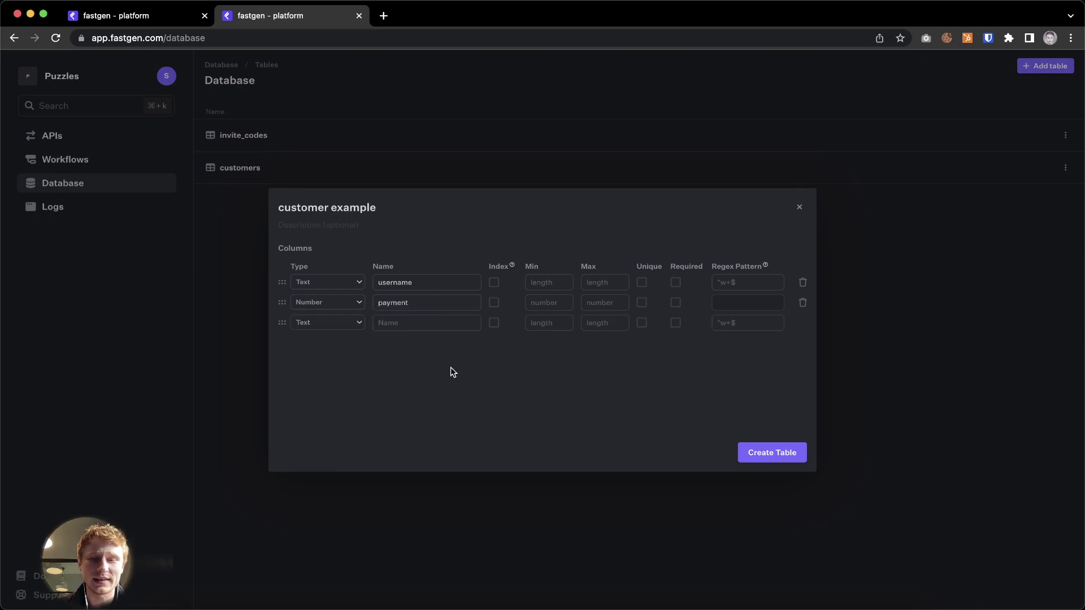
{"action": "left_click", "coordinate": [642, 303]}
{"action": "left_click", "coordinate": [676, 303]}
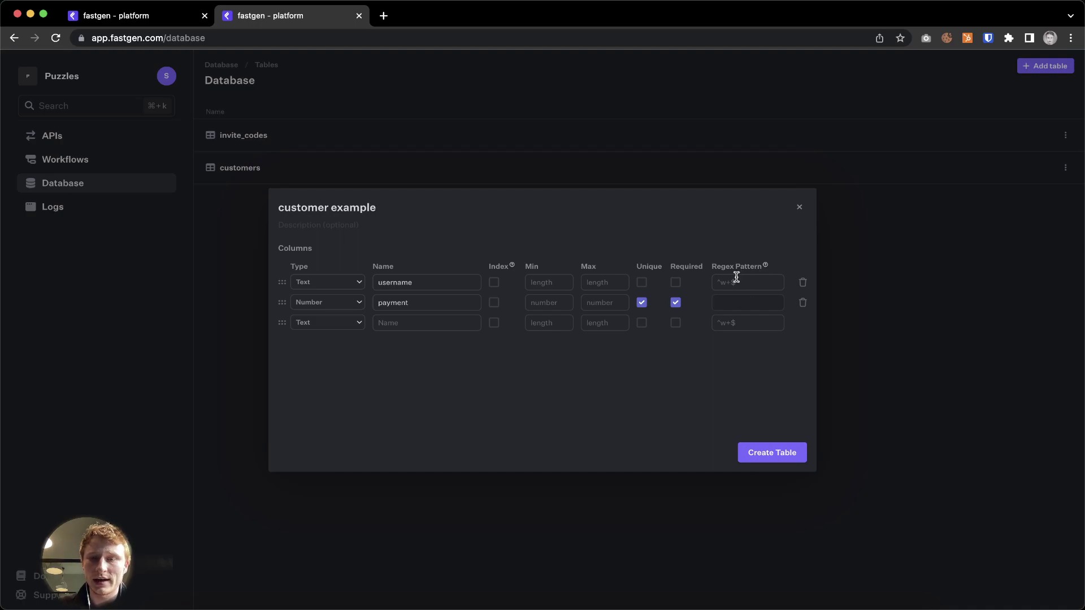
- Create the table and save a first record with a username and payment 2121312
{"action": "left_click", "coordinate": [773, 455]}
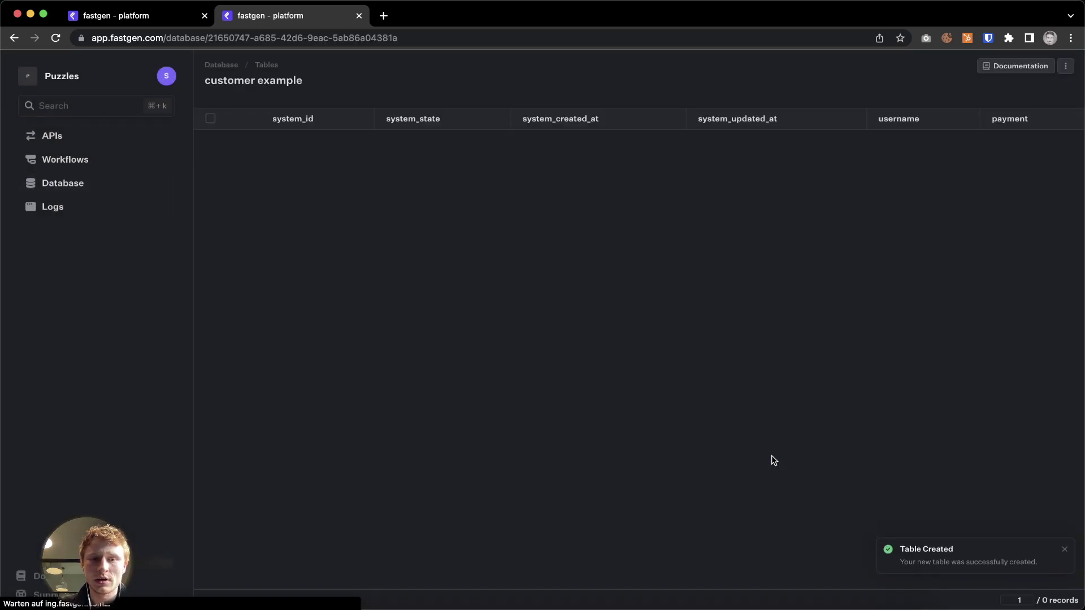
{"action": "type", "text": "psdjs"}
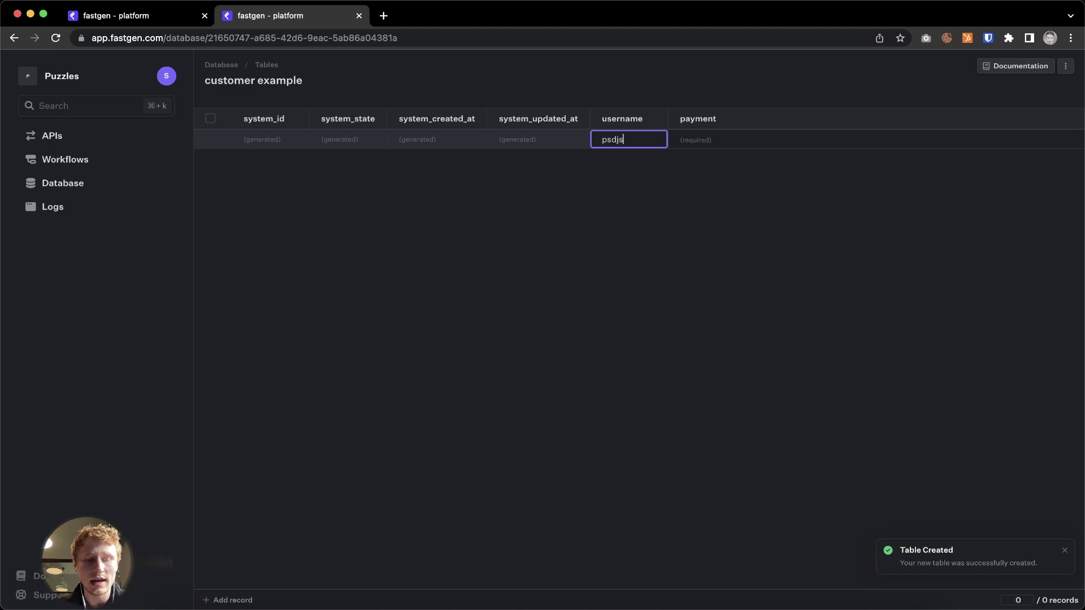
{"action": "key", "text": "Tab"}
{"action": "type", "text": "2121312"}
{"action": "key", "text": "Return"}
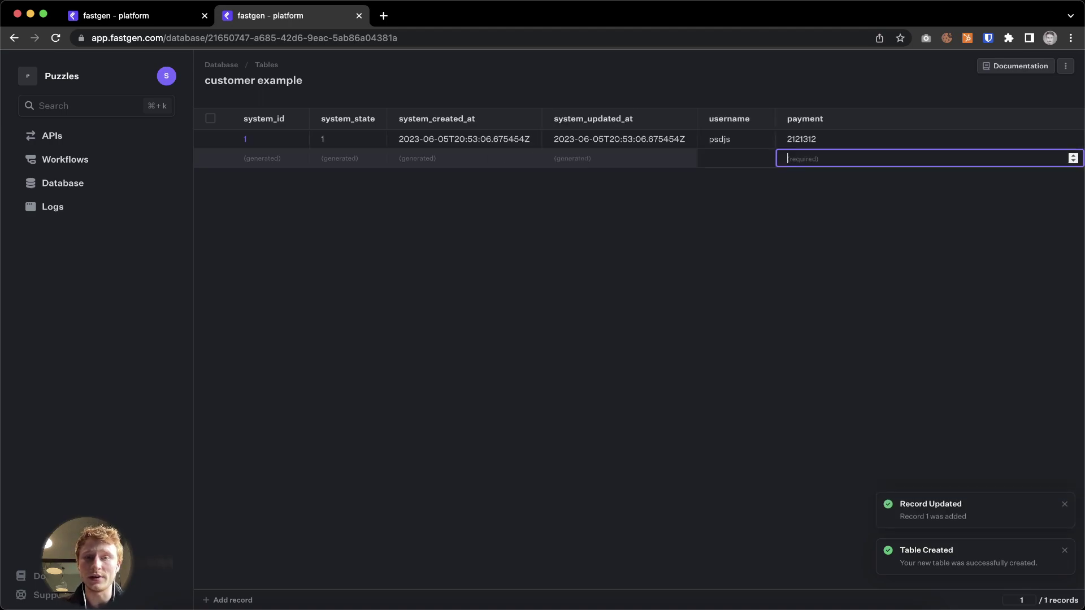